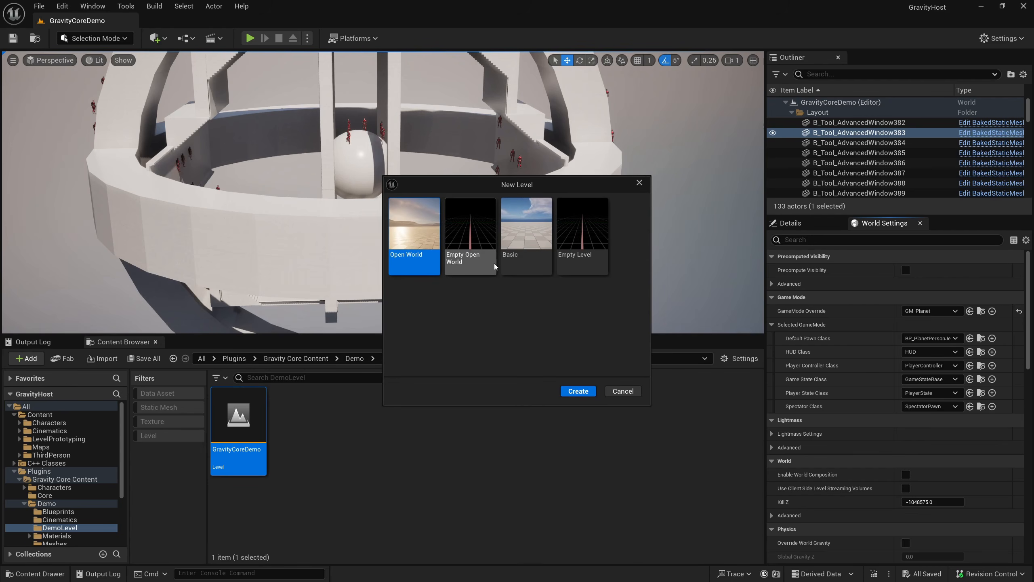
Step: Create a new level from the Basic template and set its GameMode Override to GM_Planet
left_click(526, 240)
left_click(578, 391)
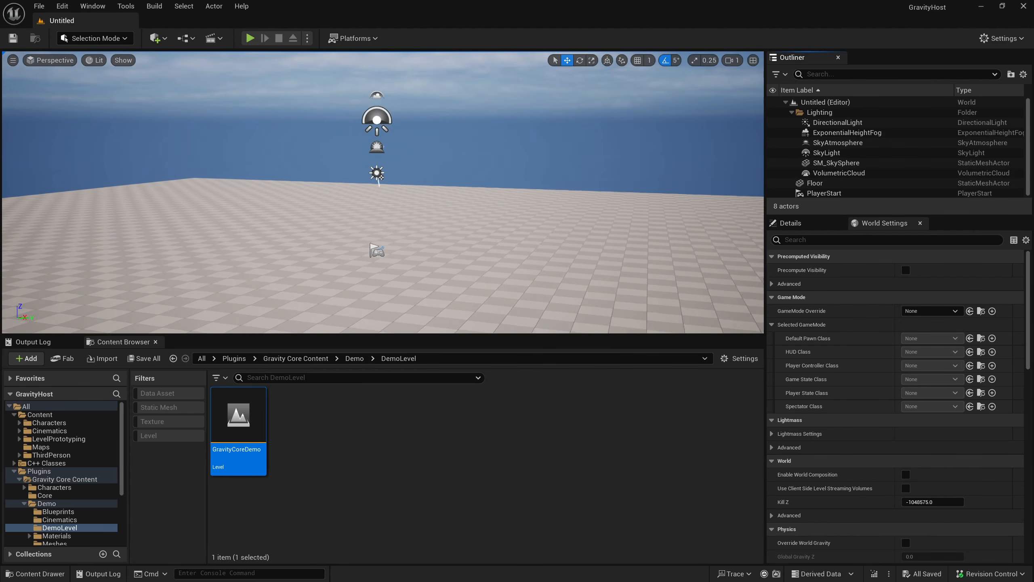
left_click(916, 311)
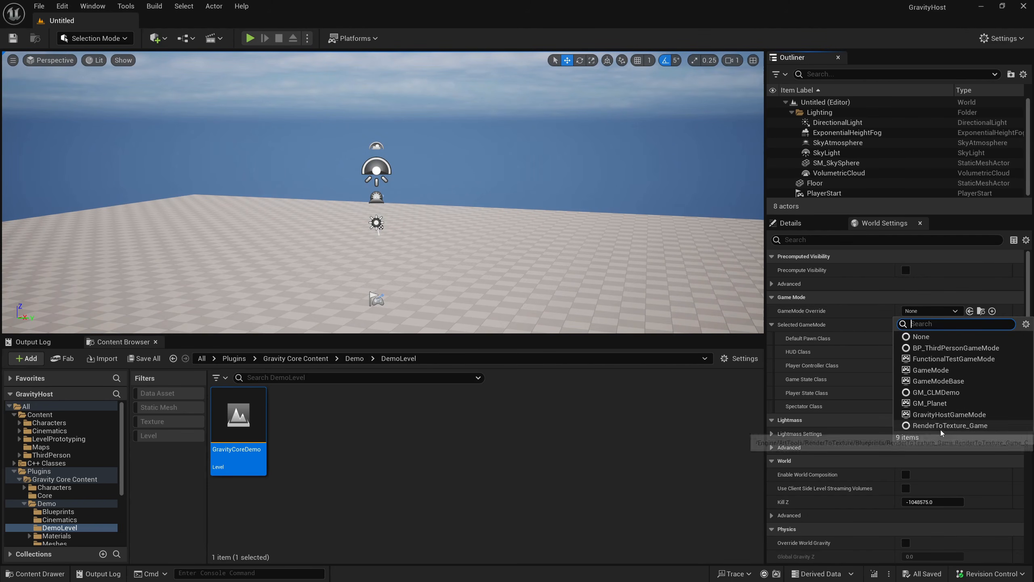
left_click(928, 403)
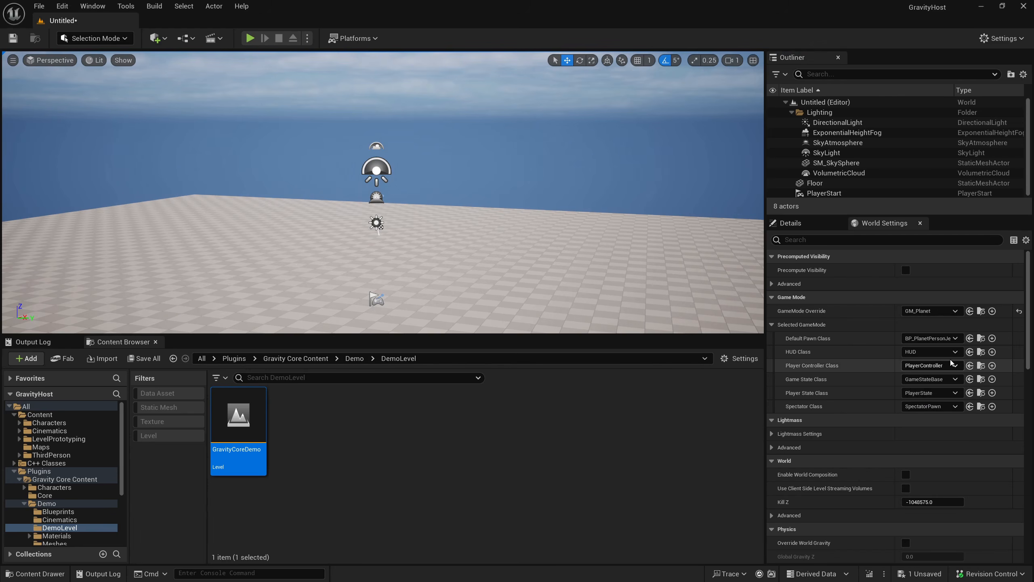
Step: Play-test the new level full screen, running the jetpack character around the floor, and end the session
right_click_drag(570, 260, 602, 261)
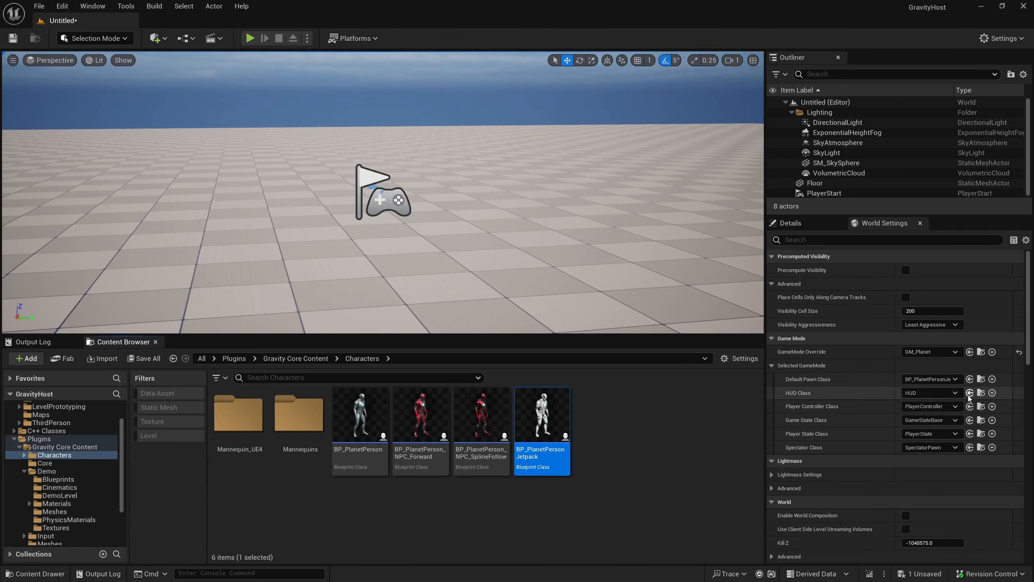
right_click_drag(570, 253, 592, 250)
key("F11")
key("alt+p")
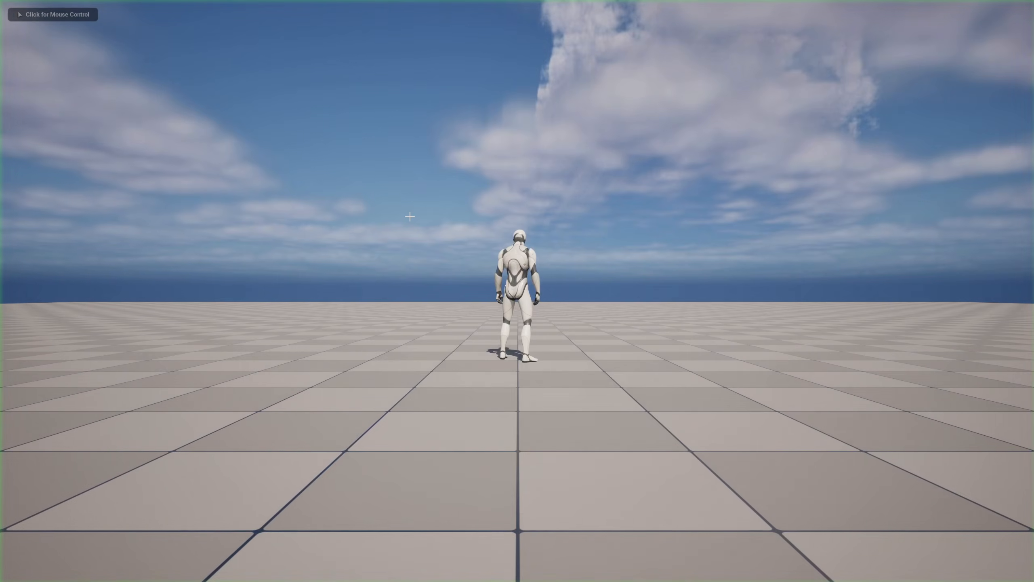
key("w")
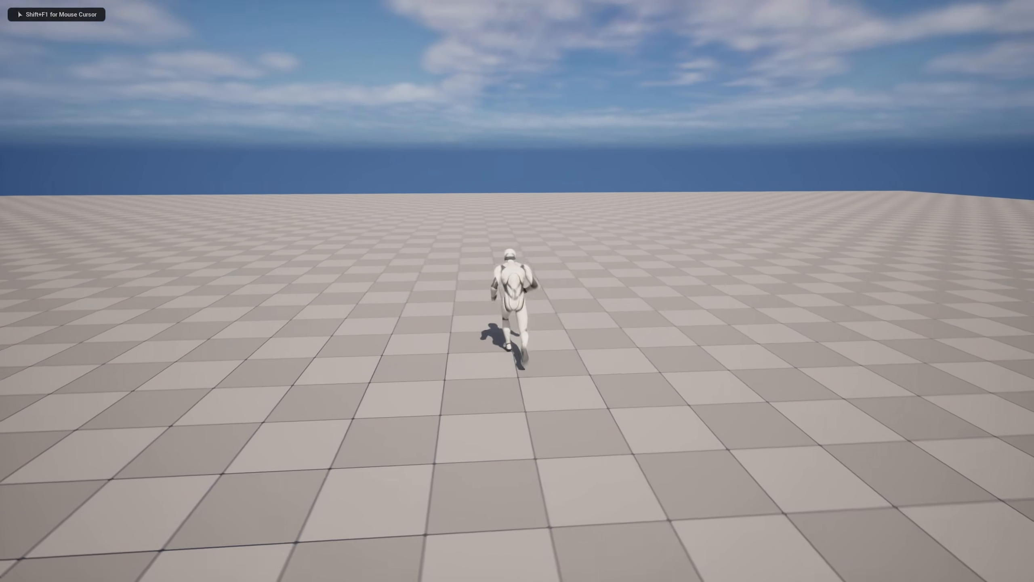
key("a")
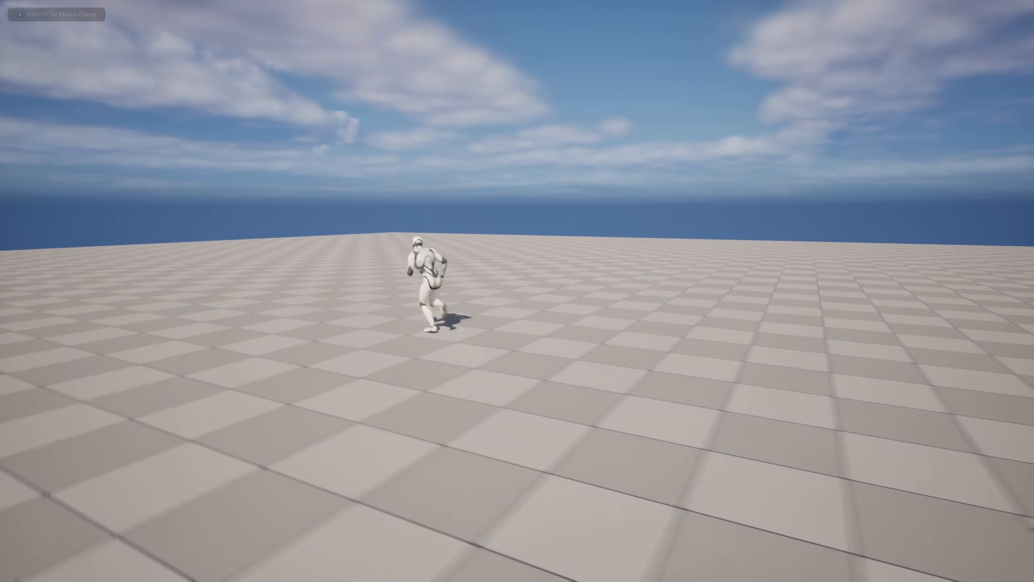
key("w")
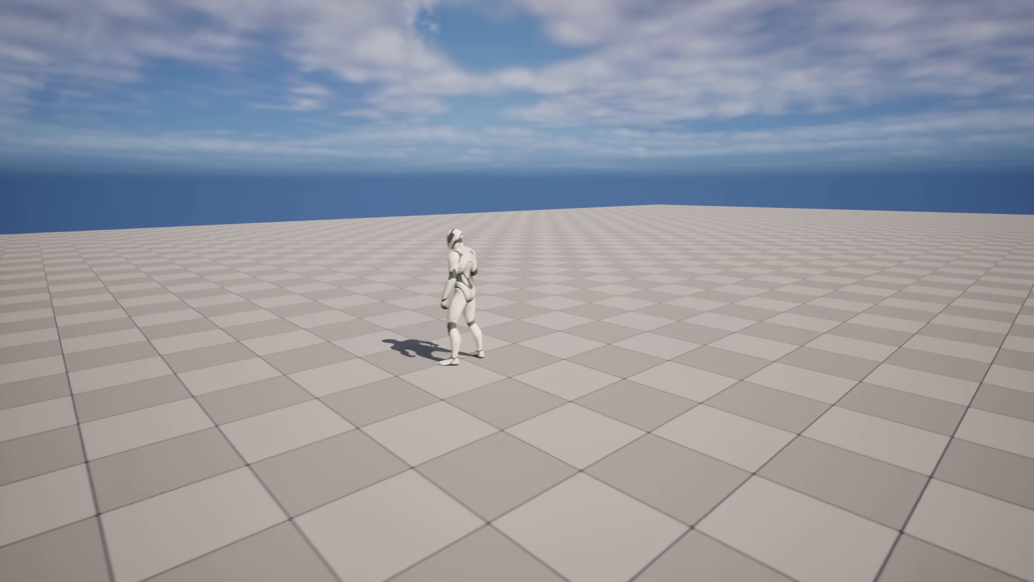
key("w")
key("Escape")
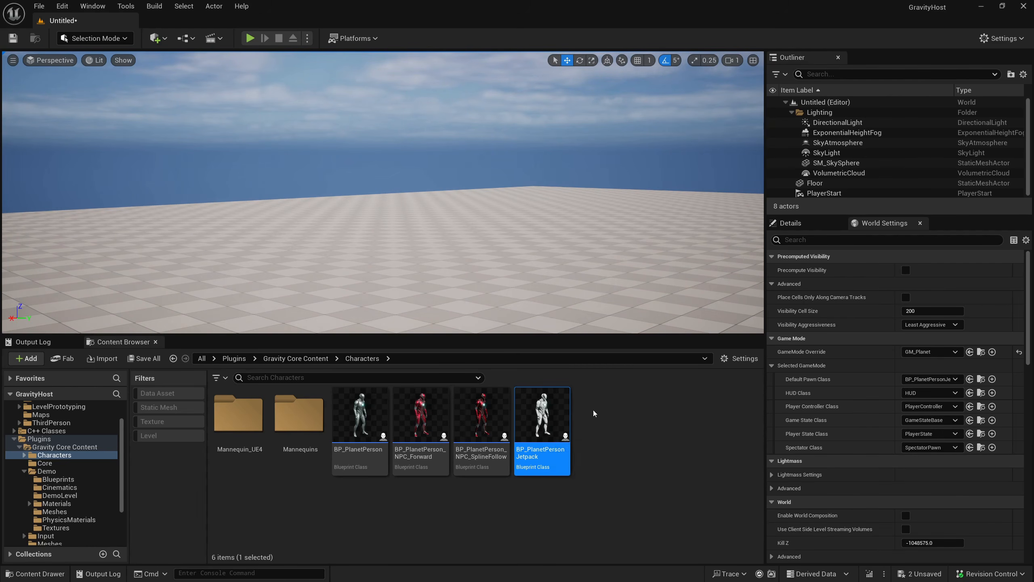
Step: Add a Gravity Defaults actor to the level and show its details
right_click_drag(719, 100, 723, 103)
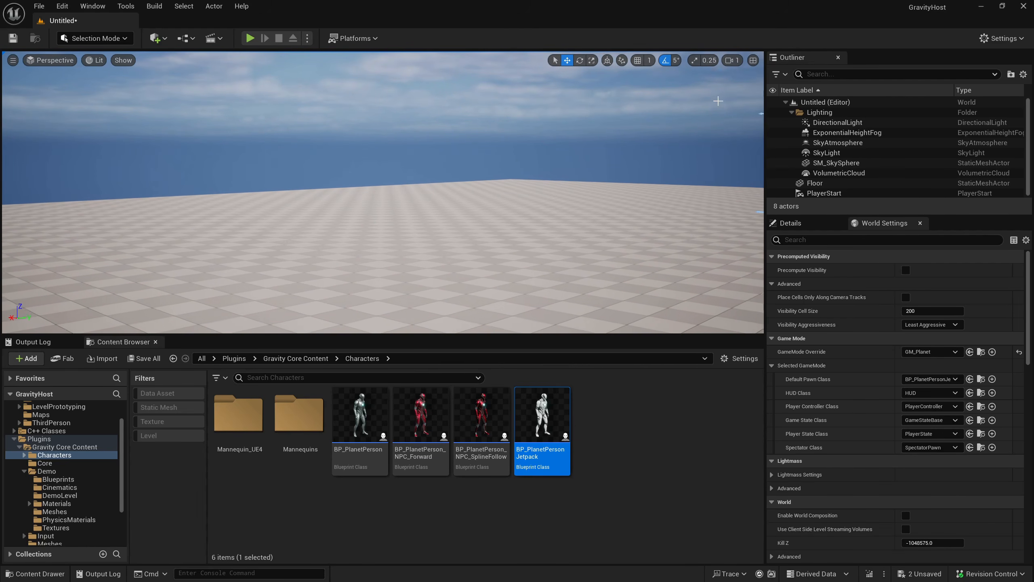
left_click(159, 39)
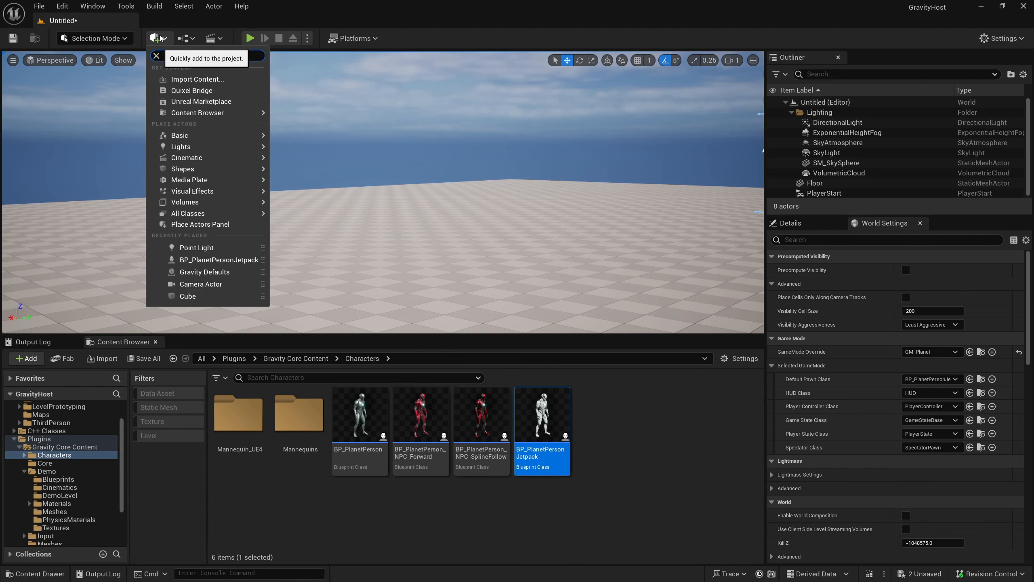
type("Gravity")
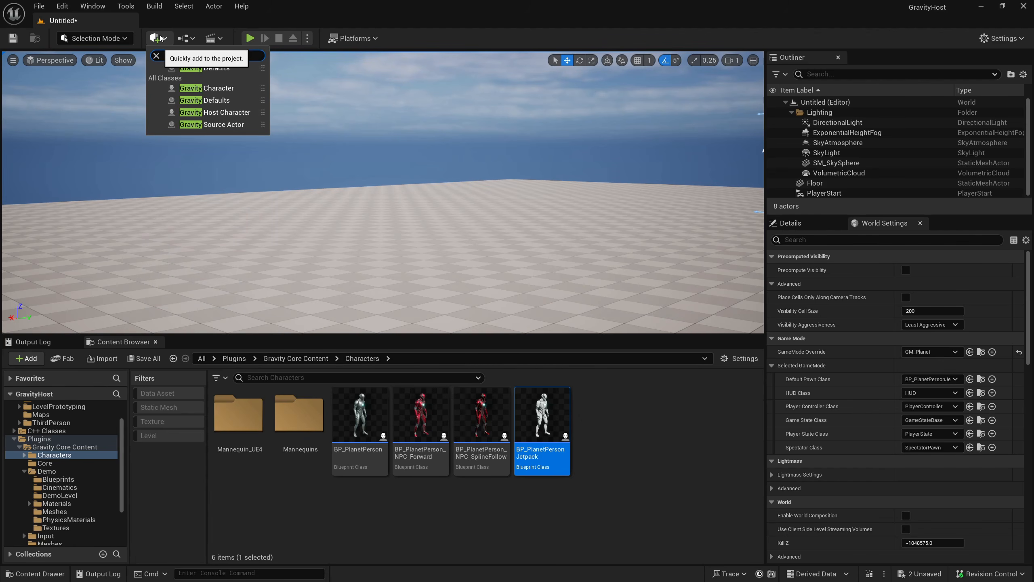
left_click(198, 69)
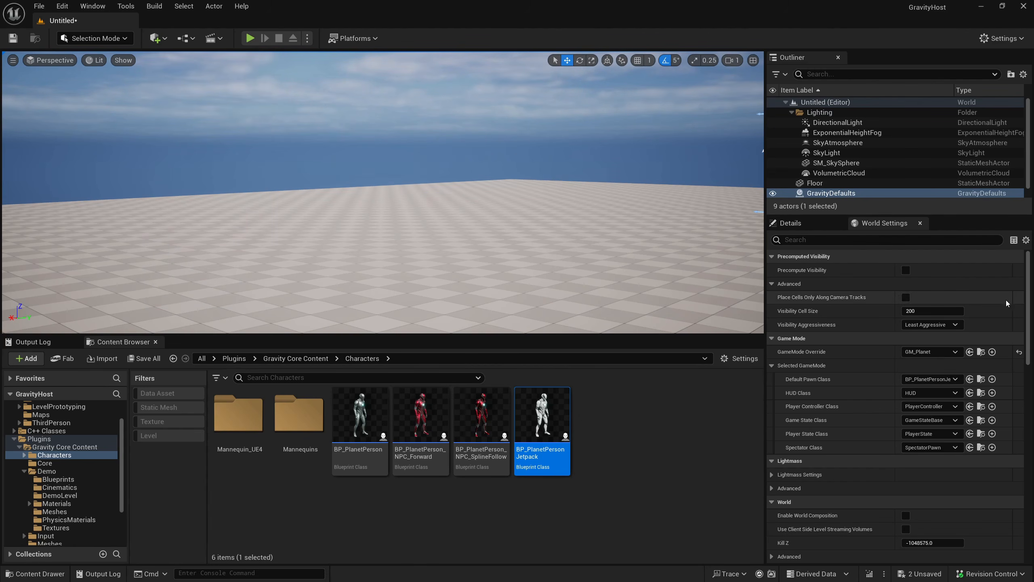
left_click(782, 223)
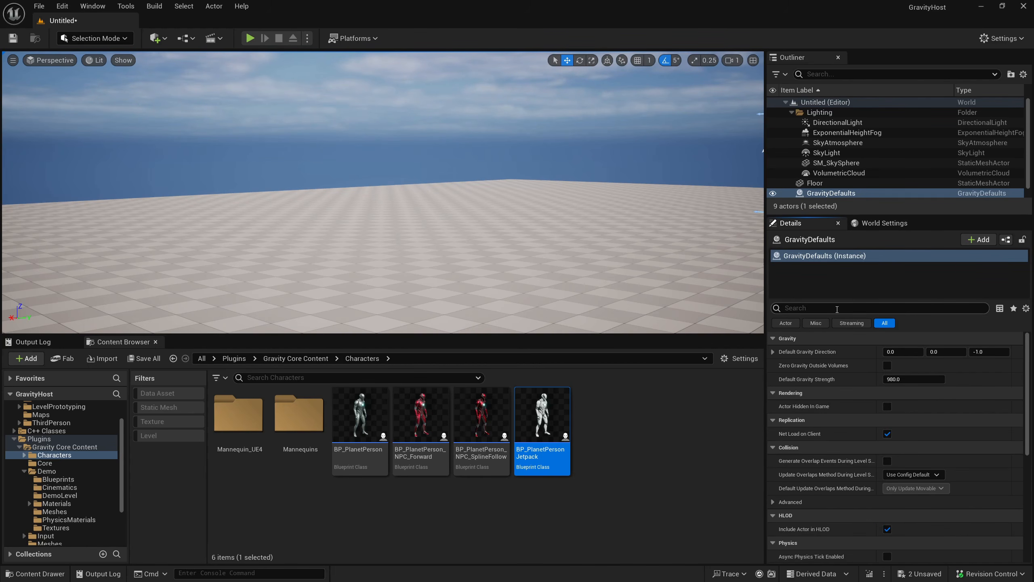
Step: Delete the PlayerStart actor from the level
right_click_drag(467, 280, 544, 274)
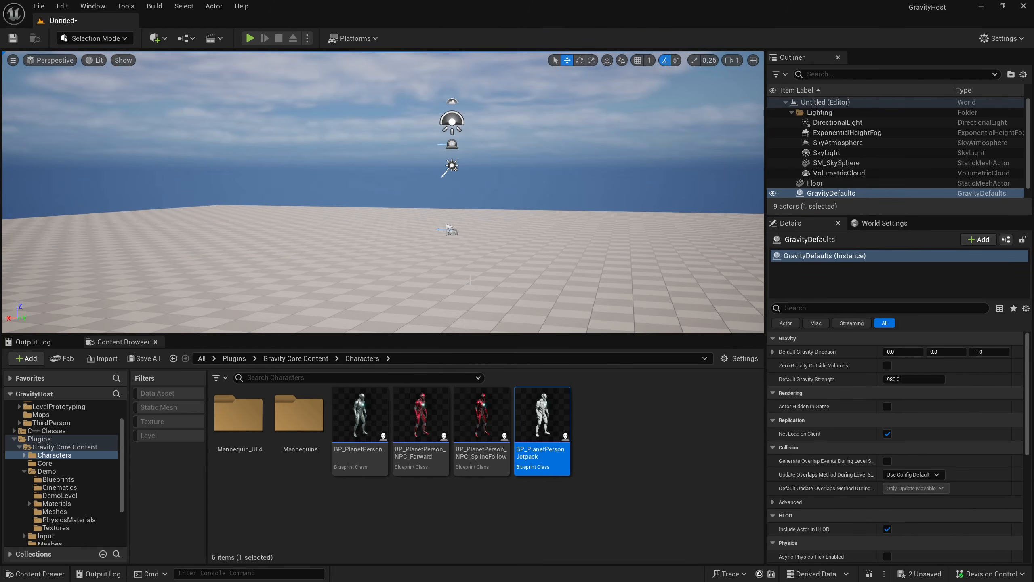
left_click(451, 230)
key("Delete")
mouse_move(451, 231)
right_mouse_down()
mouse_move(428, 225)
mouse_move(442, 236)
right_mouse_up()
key("e")
key("d")
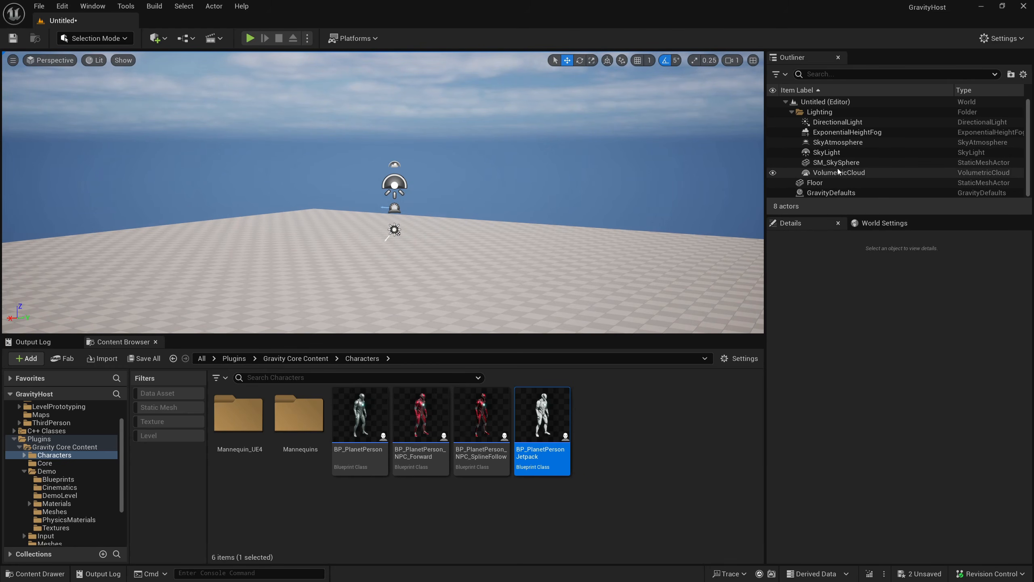
Step: Select the GravityDefaults actor and play-test the level full screen with its default gravity direction
left_click(834, 193)
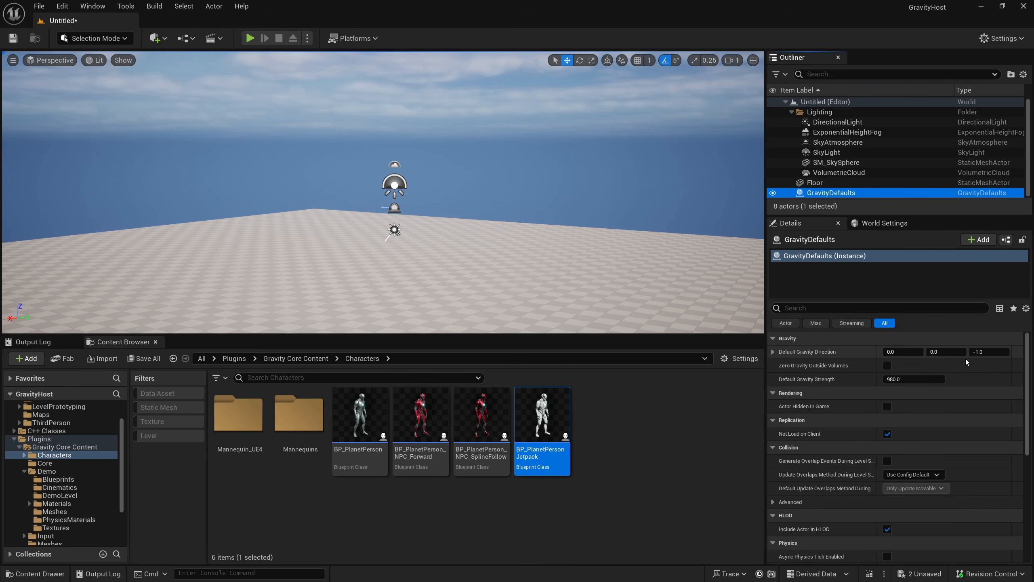
right_click_drag(365, 230, 348, 230)
key("F11")
key("alt+p")
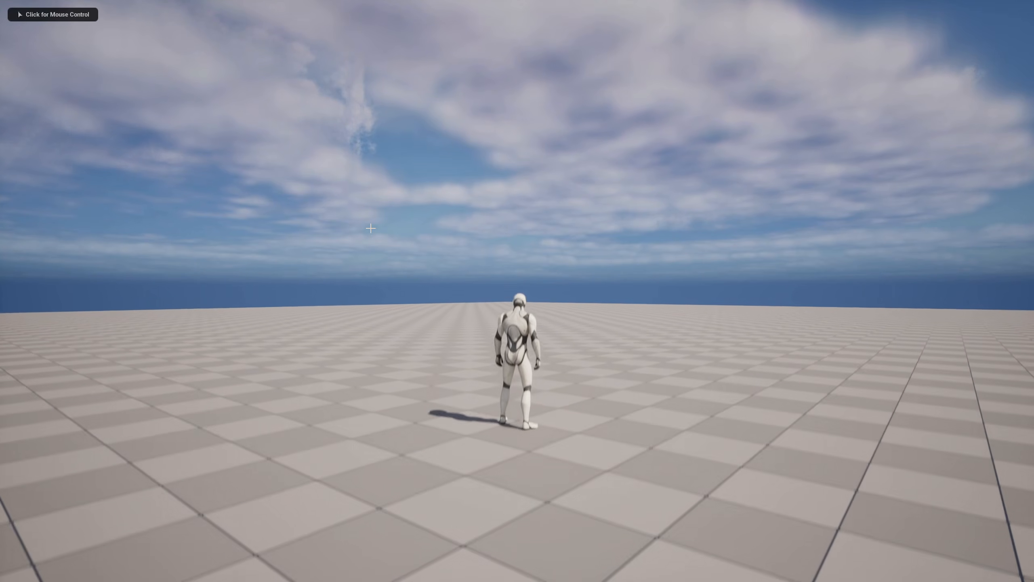
key("Escape")
Step: Set the Z component of GravityDefaults' Default Gravity Direction to 1.0 and play-test the inverted gravity
right_click_drag(371, 228, 389, 209)
key("F11")
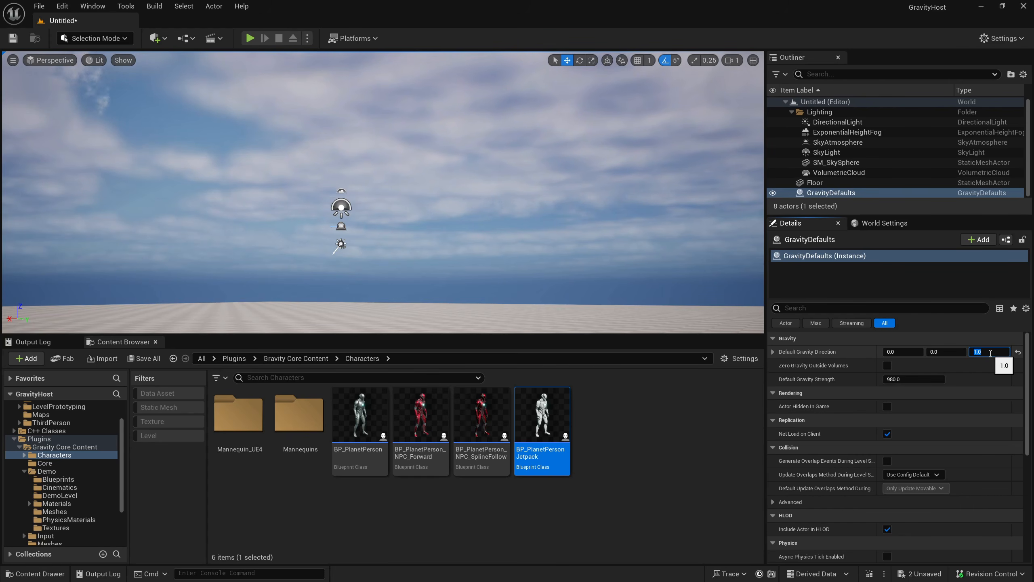
key("alt+p")
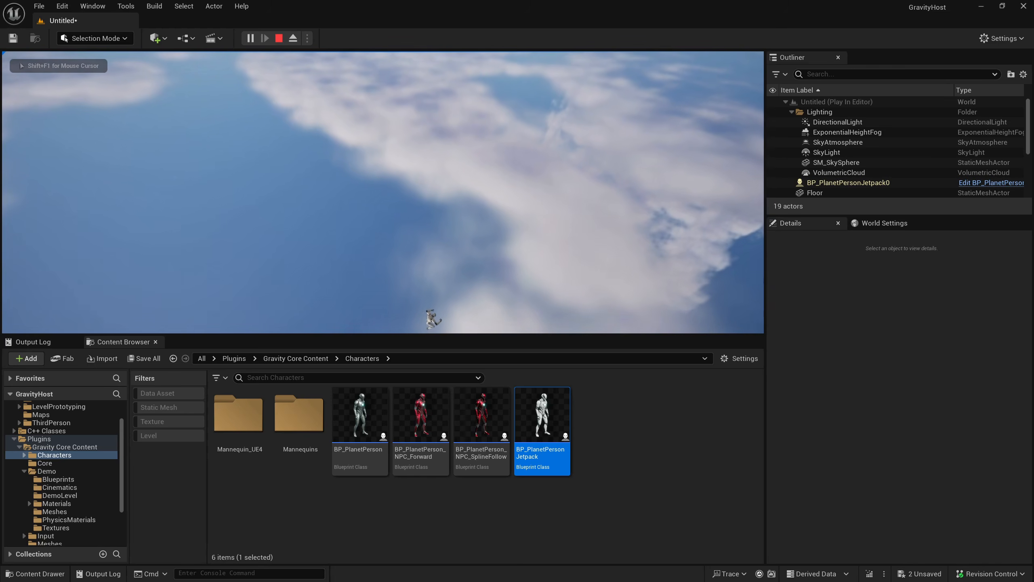
key("Escape")
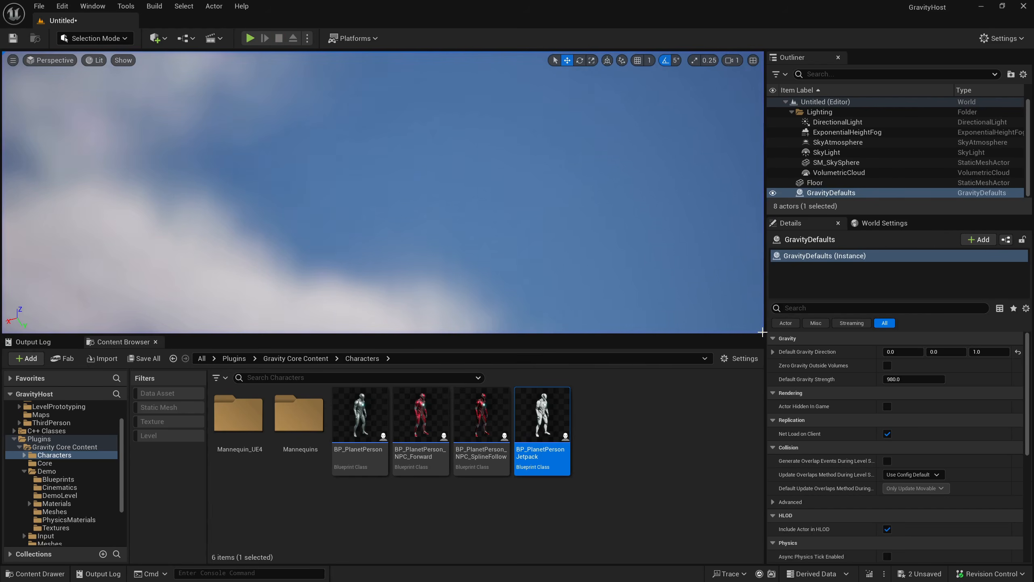
Step: Set the Default Gravity Direction's Z component to -1.0 and enable Zero Gravity Outside Volumes on GravityDefaults
key("F11")
key("F11")
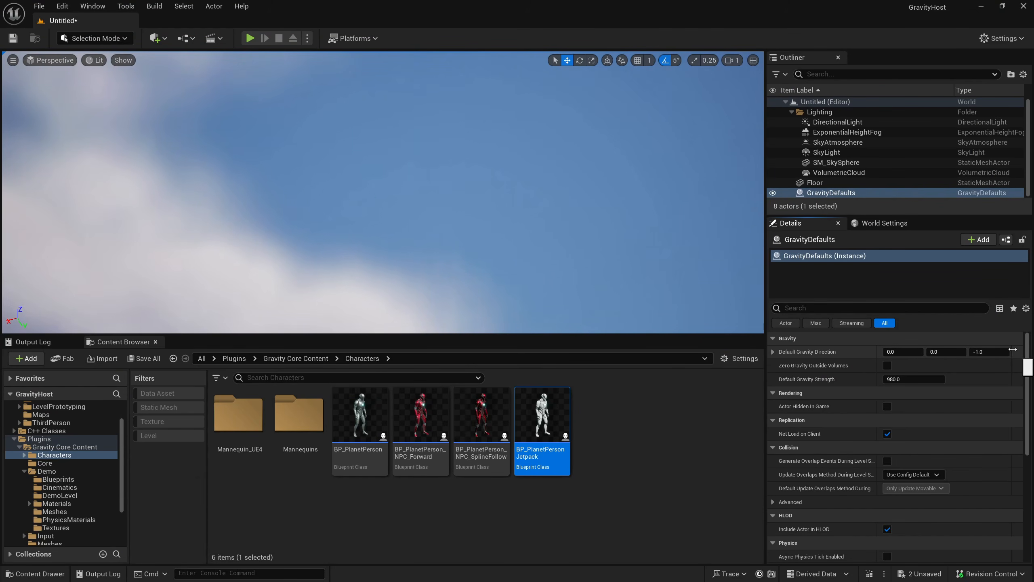
left_click(887, 365)
Step: Play-test the zero-gravity setup full screen by flying the character above the floor
right_click_drag(431, 132, 431, 132)
right_click_drag(499, 160, 498, 159)
key("F11")
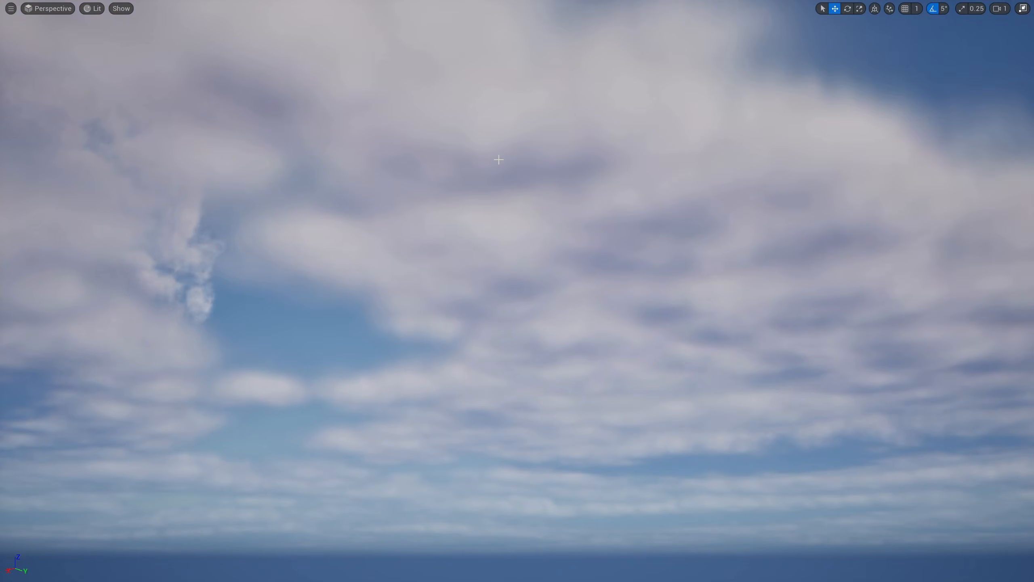
key("alt+p")
left_click(499, 159)
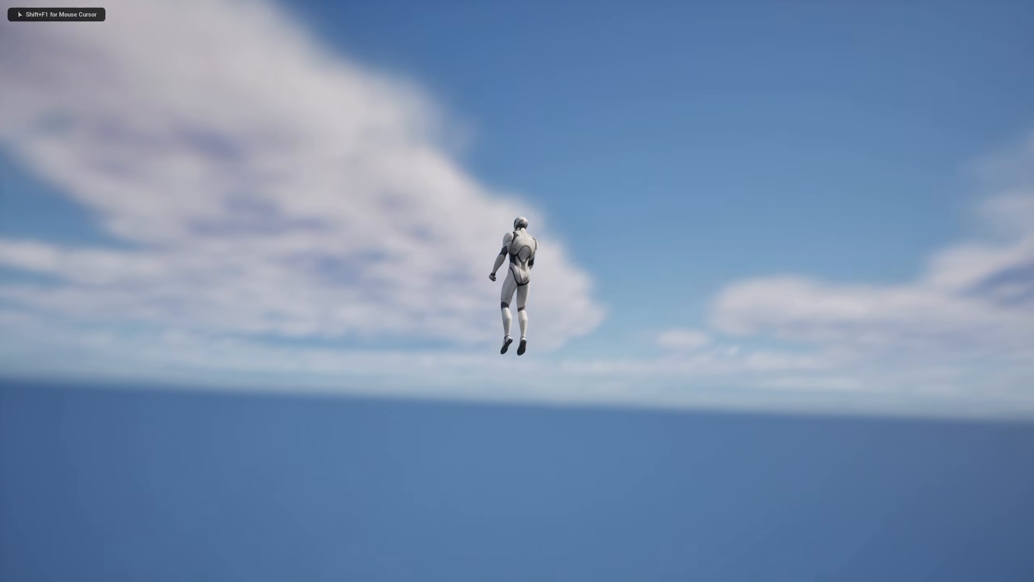
key("w")
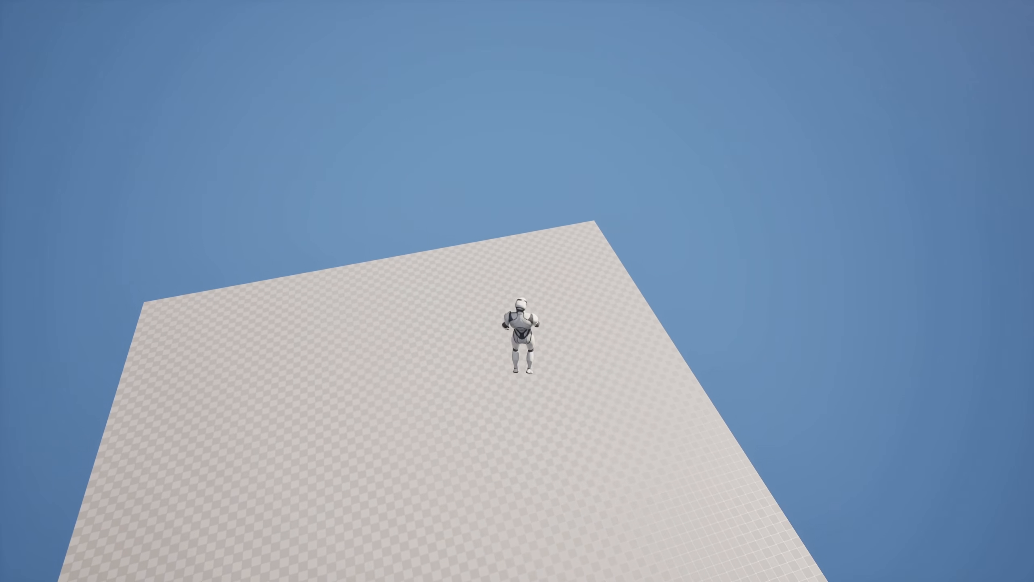
key("Escape")
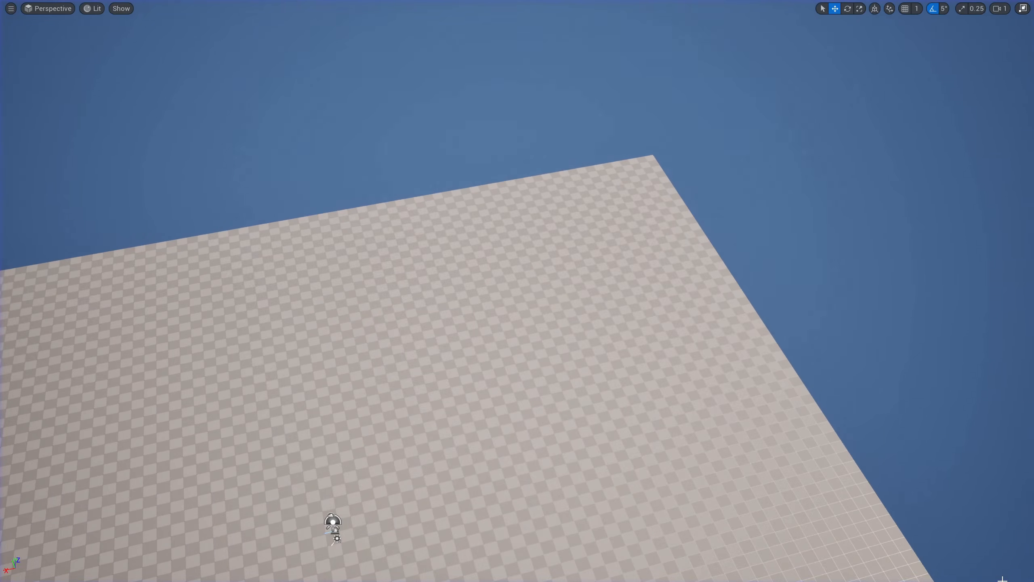
Step: Add a sphere shape at location 0, 0, 909 and scale it uniformly to 10
right_click_drag(517, 291, 430, 395)
key("F11")
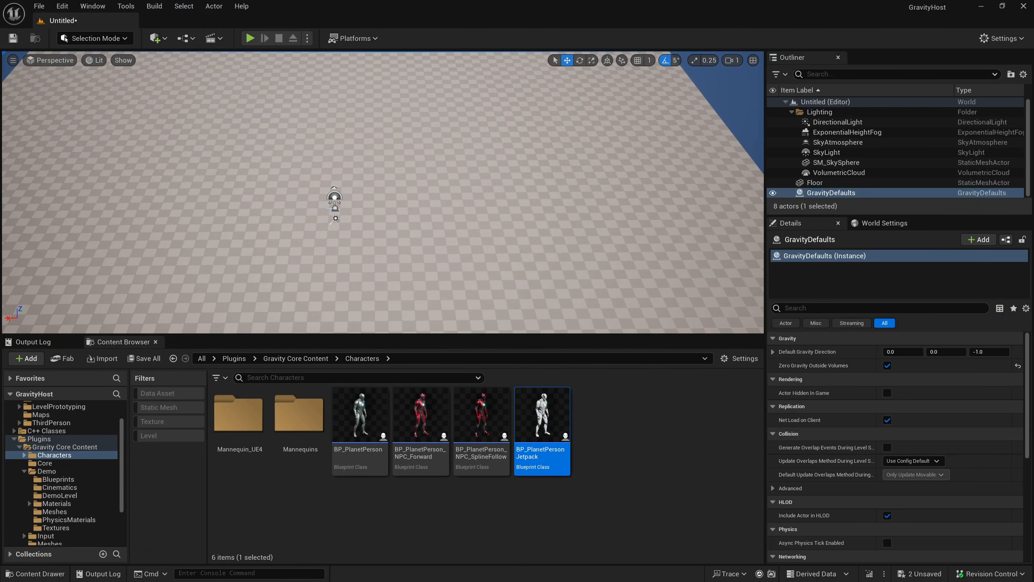
left_click(158, 38)
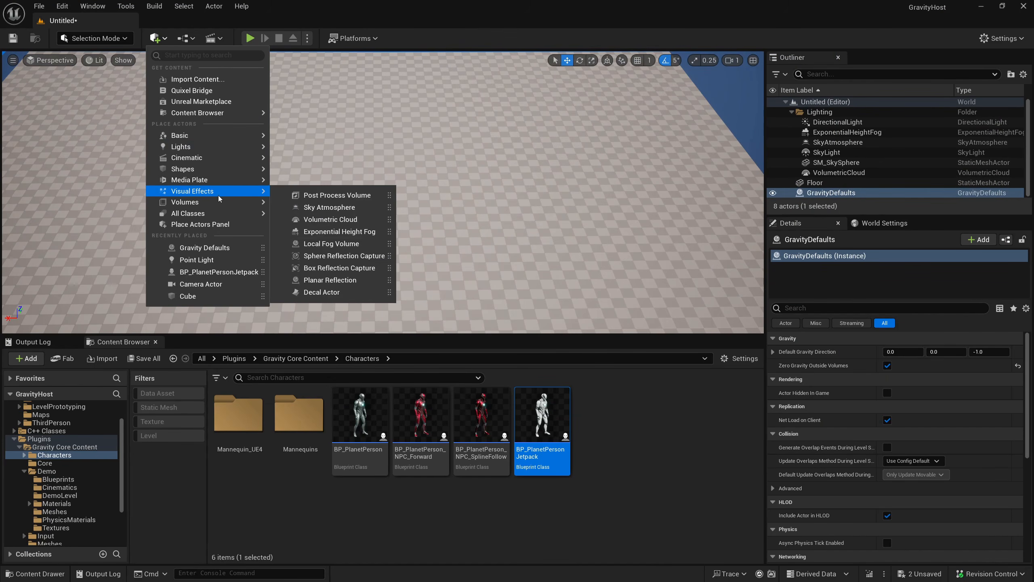
mouse_move(215, 171)
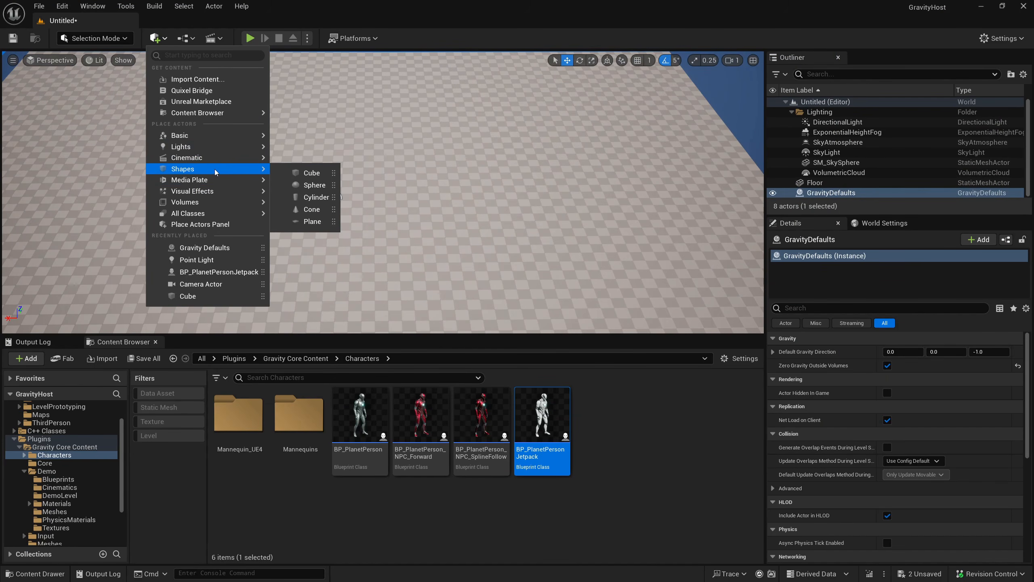
left_click(308, 185)
scroll(308, 186, "down", 5)
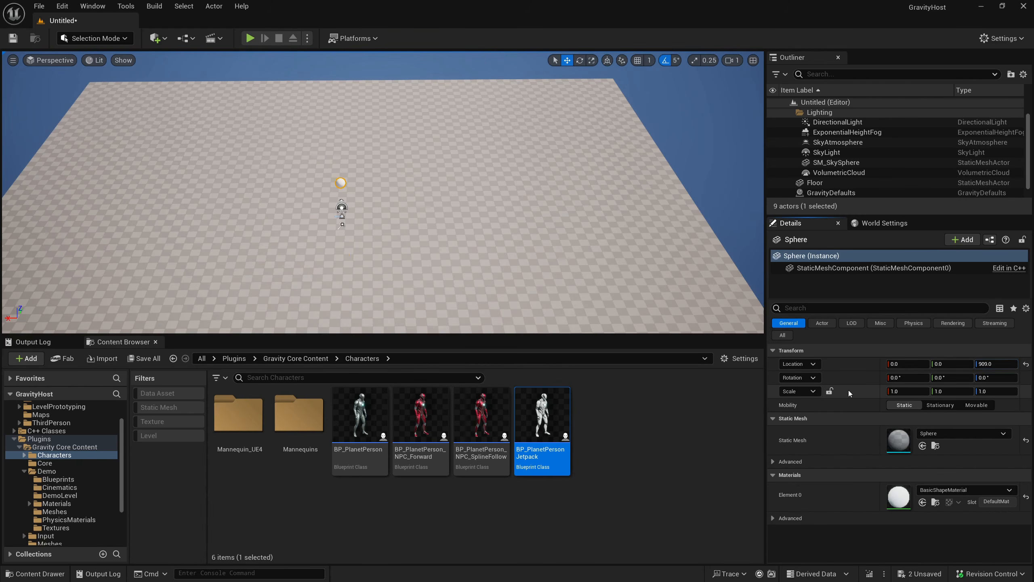
type("10")
key("Return")
Step: Play-test the level by flying the character around the enlarged sphere, and end the session
right_click_drag(382, 192, 269, 183)
key("w")
right_click_drag(342, 190, 369, 215)
key("alt+p")
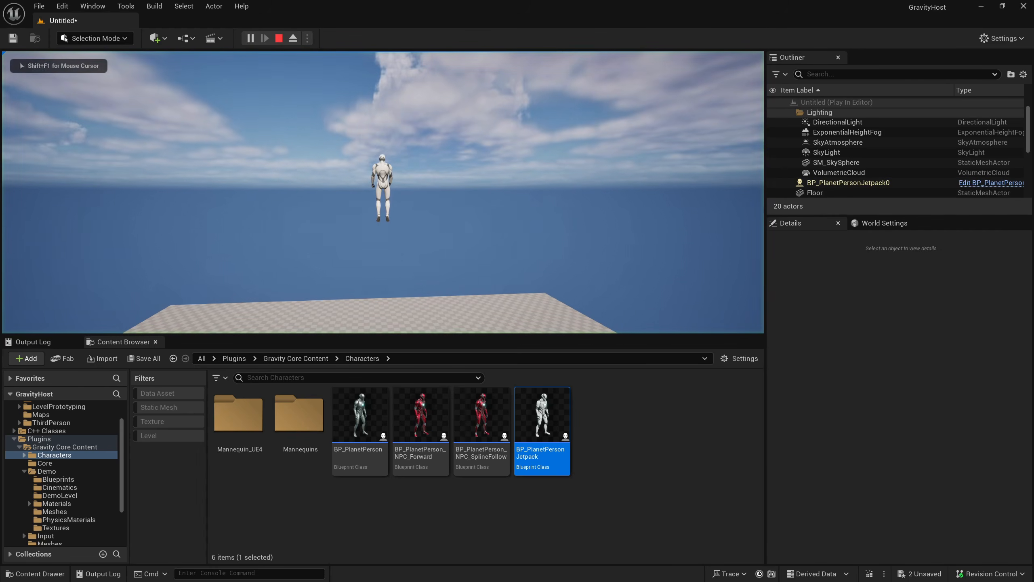
key("space")
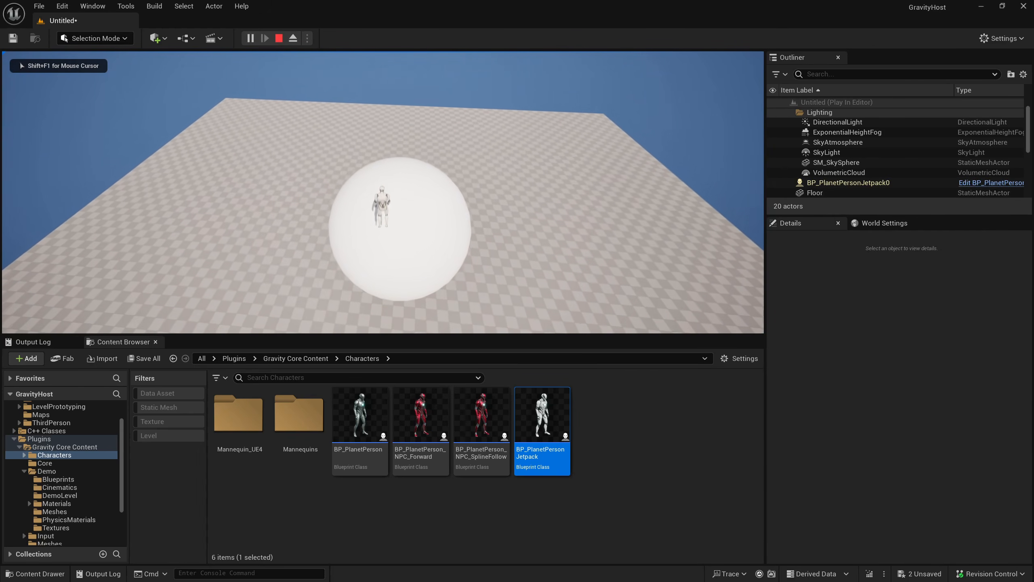
key("w")
key("d")
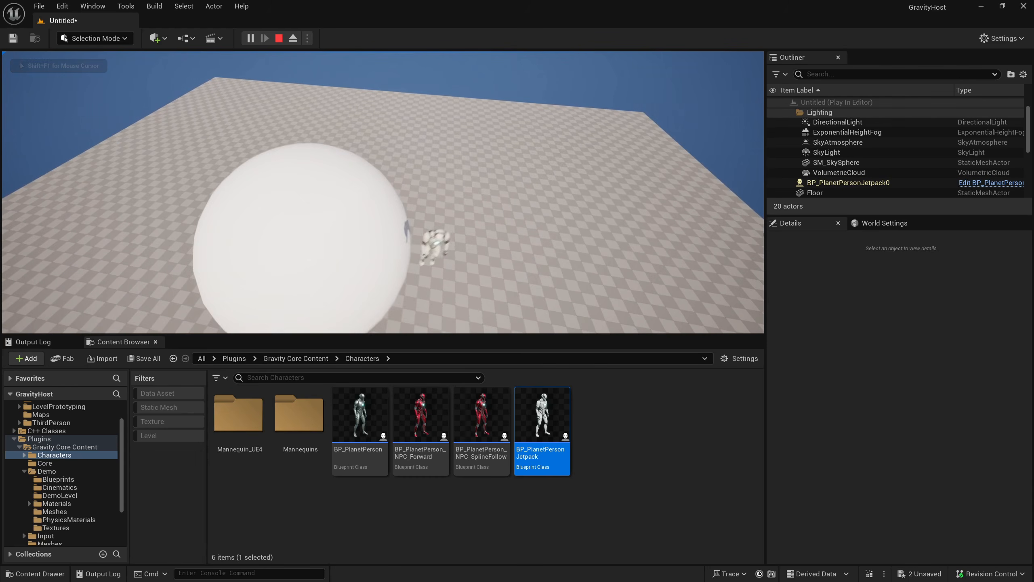
key("Escape")
Step: Add a Gravity Source component to the sphere
key("f")
mouse_move(343, 154)
right_mouse_down()
mouse_move(343, 180)
mouse_move(343, 154)
right_mouse_up()
key("s")
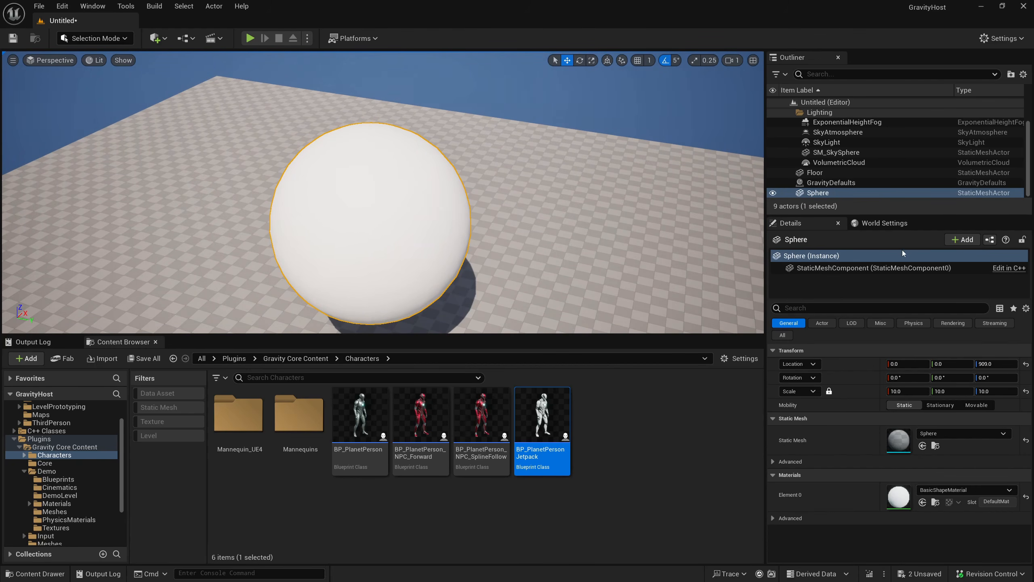
left_click(963, 239)
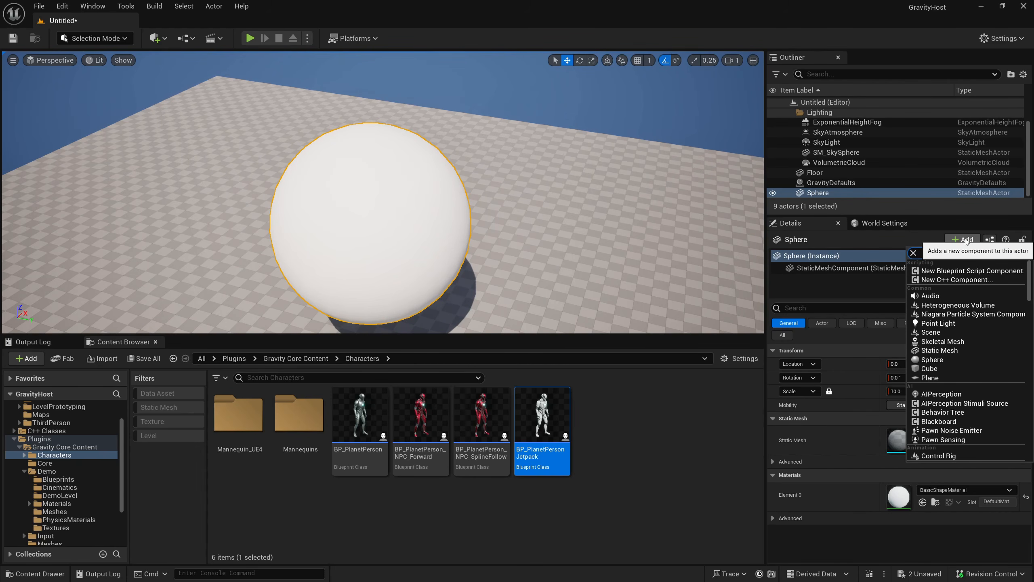
type("Gravity")
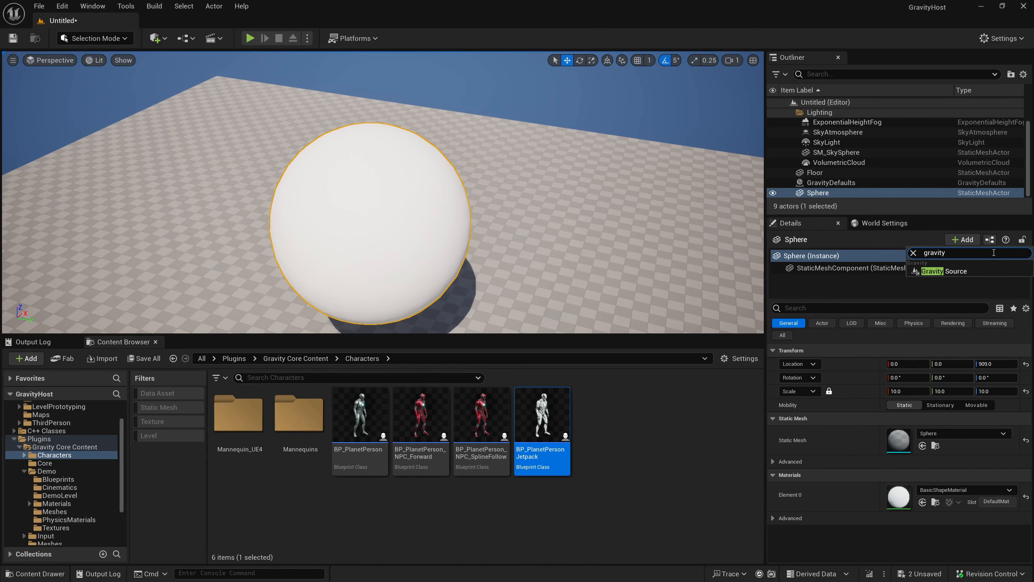
left_click(937, 273)
Step: Set the radius of the sphere's Gravity Source to 1000
right_click_drag(339, 138, 448, 110)
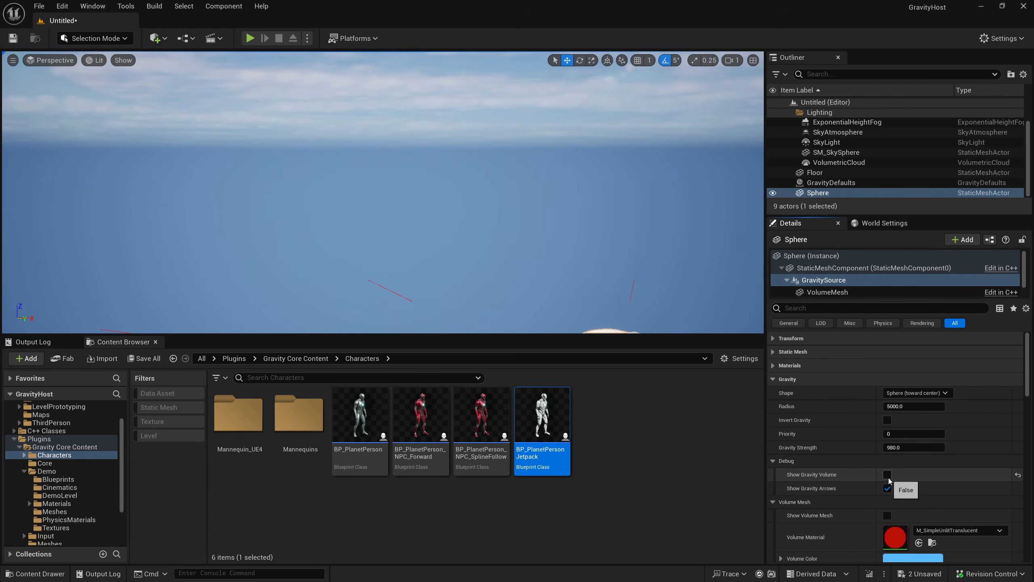
mouse_move(575, 227)
right_mouse_down()
mouse_move(611, 281)
mouse_move(619, 253)
mouse_move(574, 257)
mouse_move(606, 271)
mouse_move(621, 261)
mouse_move(503, 242)
right_mouse_up()
key("s")
scroll(575, 227, "up", 4)
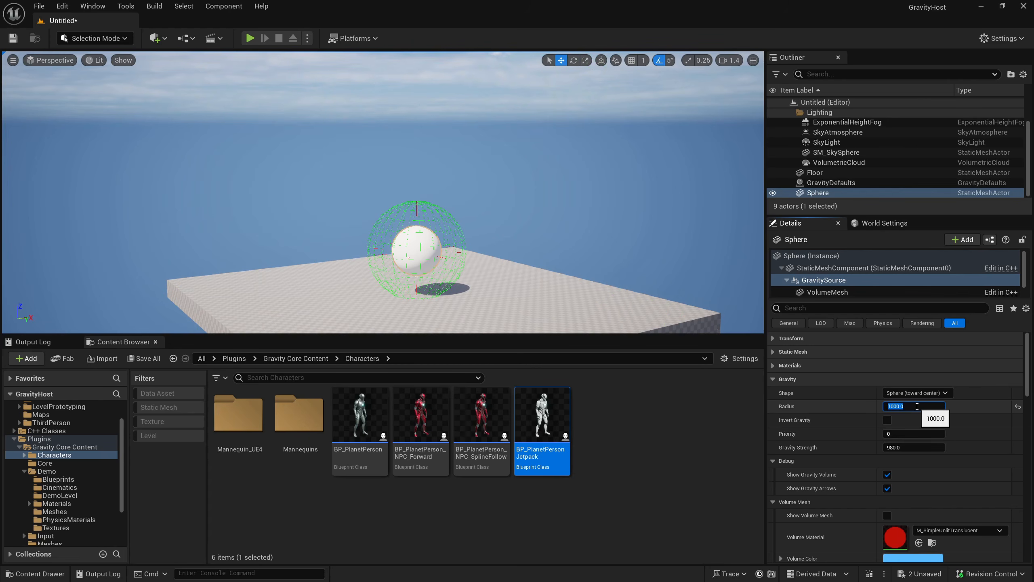
key("w")
right_click_drag(574, 261, 576, 283)
key("w")
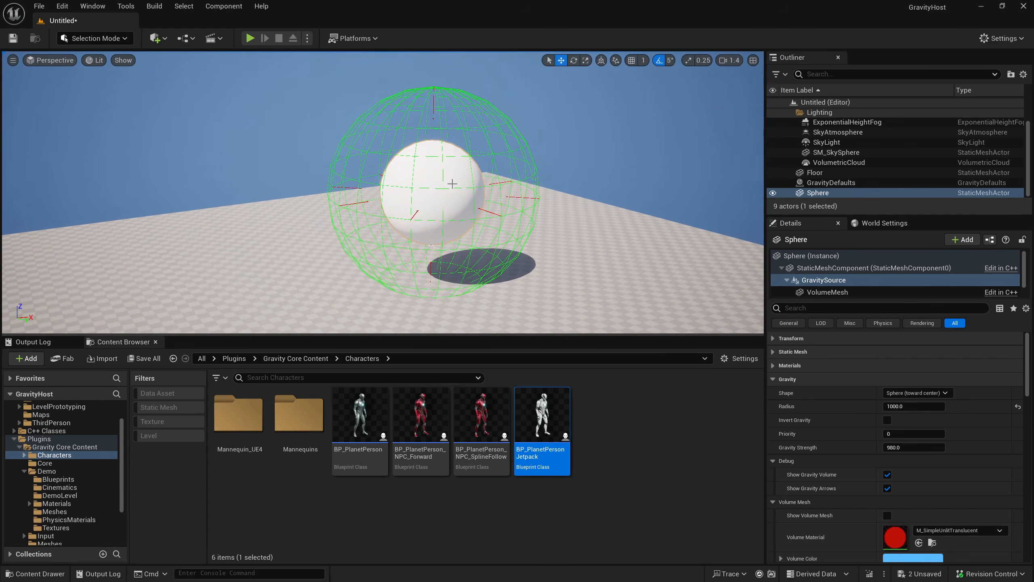
Step: Raise the sphere with its gravity source to a Z location of 1698
left_click(449, 178)
right_click_drag(441, 170, 441, 171)
key("r")
right_click_drag(559, 231, 559, 239)
left_click(560, 239)
left_click(401, 137)
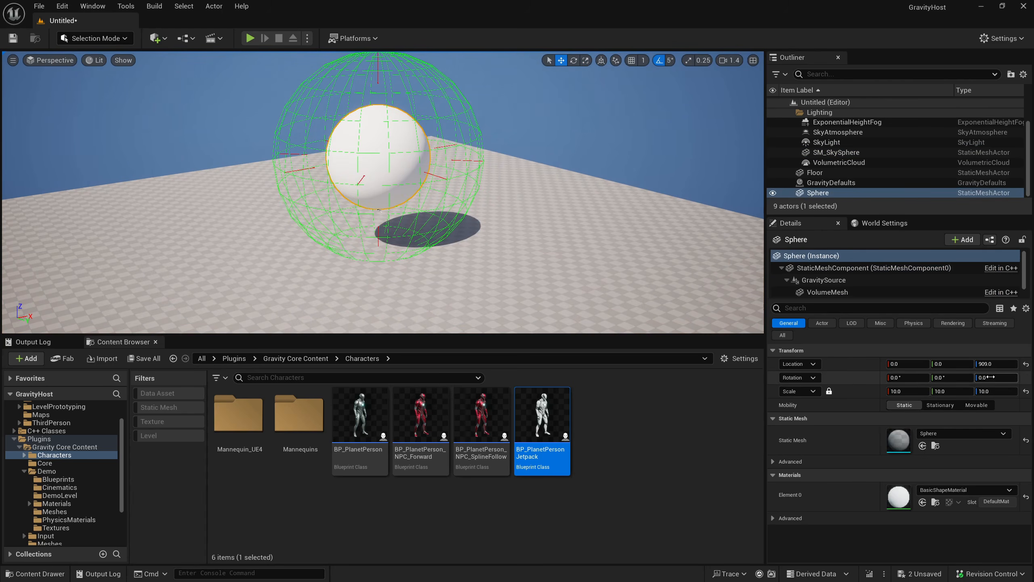
left_click_drag(987, 364, 989, 364)
Step: Inspect the sphere's gravity volume and direction arrows full screen from several sides
mouse_move(509, 220)
right_mouse_down()
mouse_move(507, 206)
mouse_move(508, 238)
right_mouse_up()
key("g")
key("w")
key("e")
key("q")
key("F11")
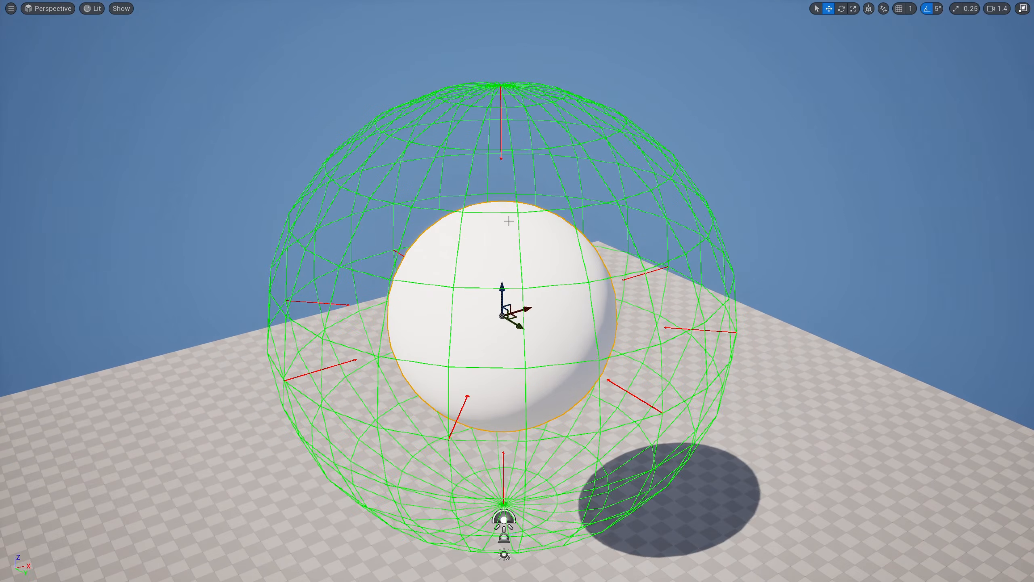
right_click_drag(416, 341, 461, 343)
key("w")
right_click_drag(521, 334, 643, 337)
key("a")
key("q")
key("a")
key("s")
key("q")
key("w")
key("a")
key("e")
key("d")
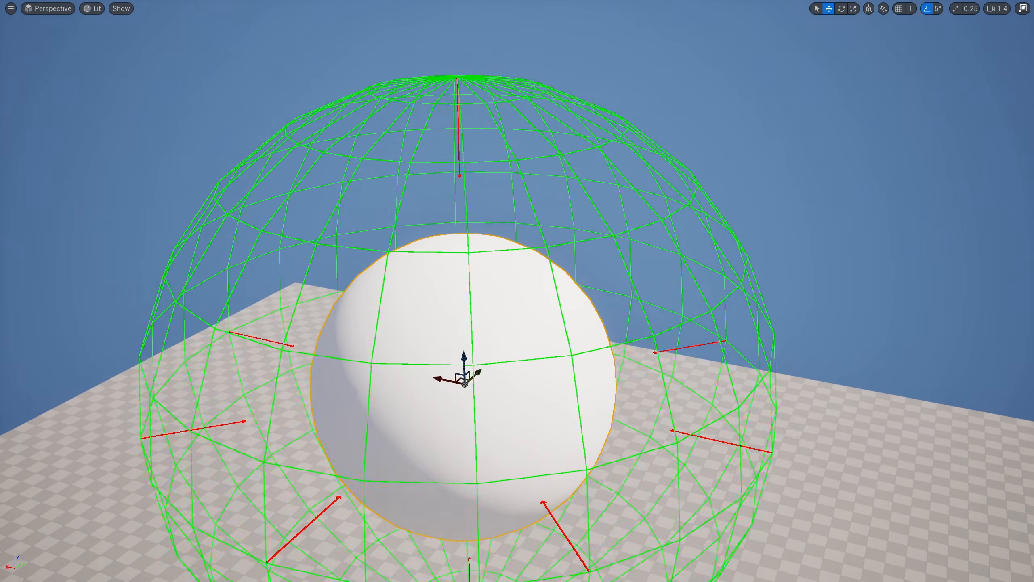
key("f")
key("F11")
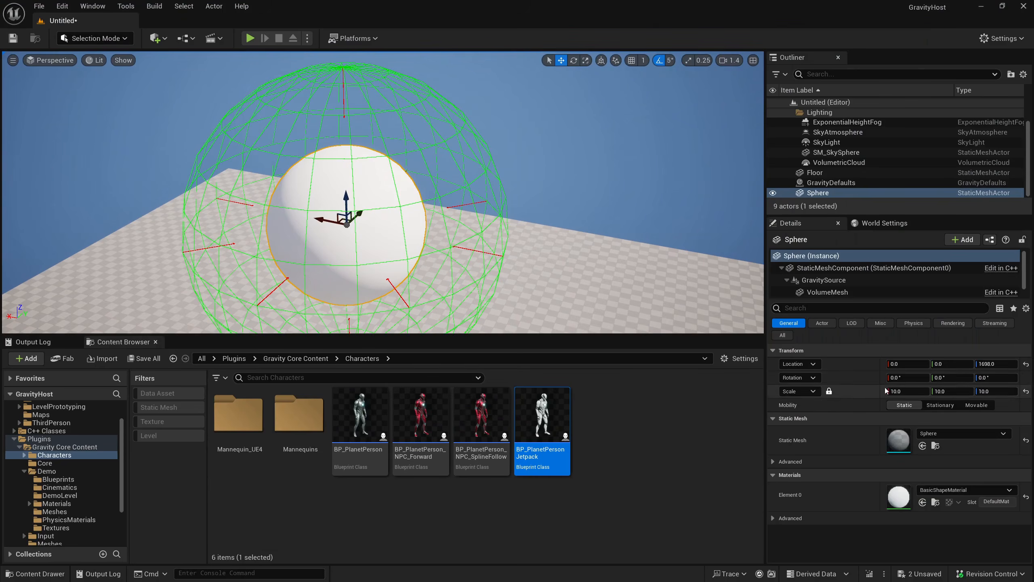
Step: Turn Show Gravity Volume off and back on for the sphere's Gravity Source
left_click(831, 280)
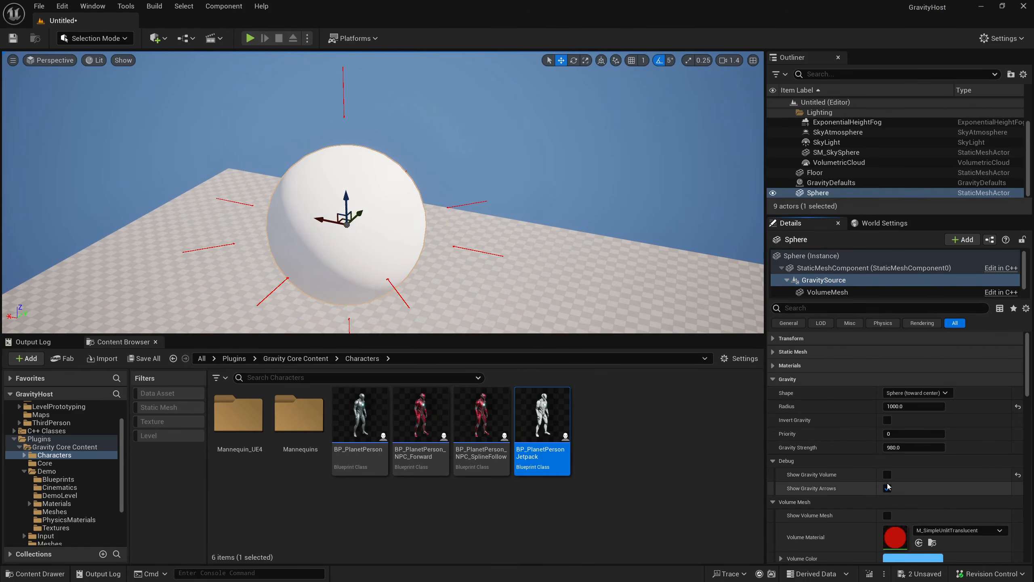
key("w")
key("d")
right_click_drag(384, 161, 350, 176)
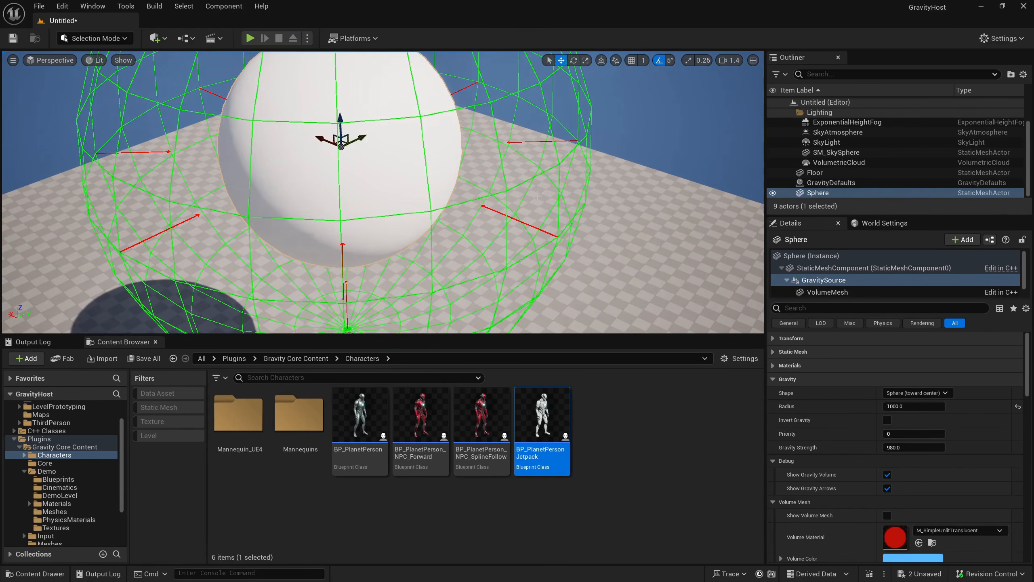
Step: Play-test the level full screen by running the character around the sphere's surface
key("F11")
key("alt+p")
left_click(537, 197)
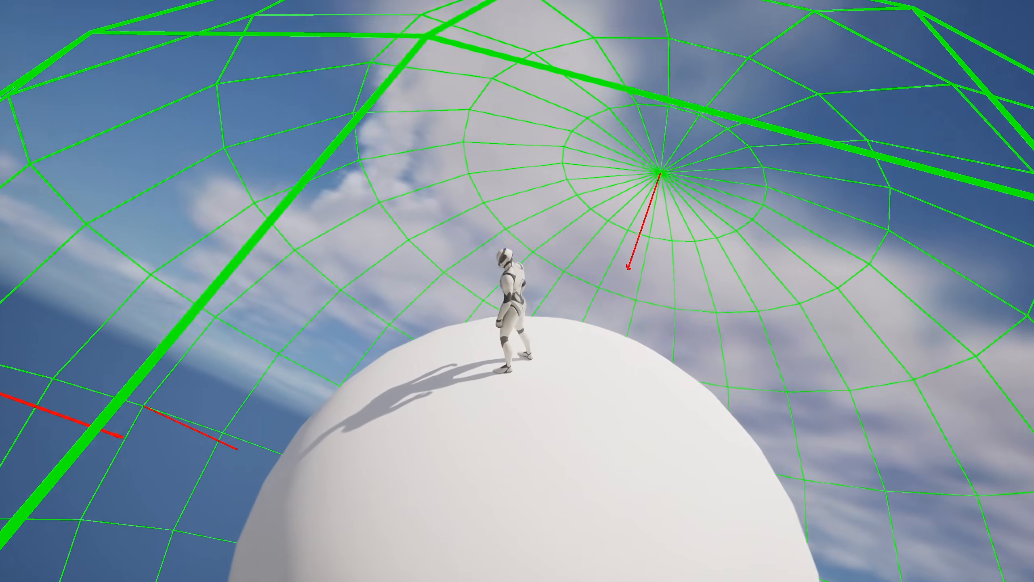
key("a")
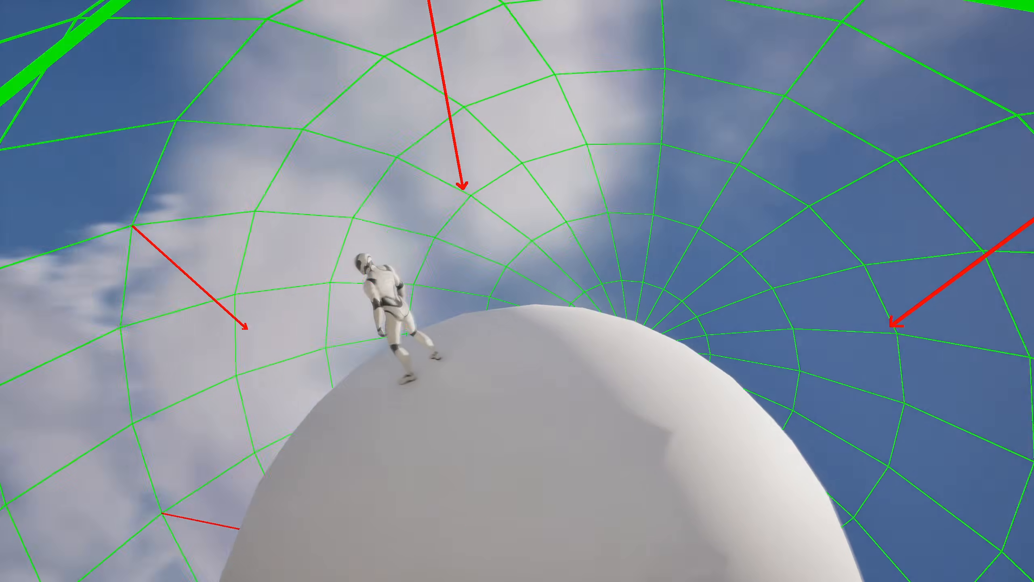
key("d")
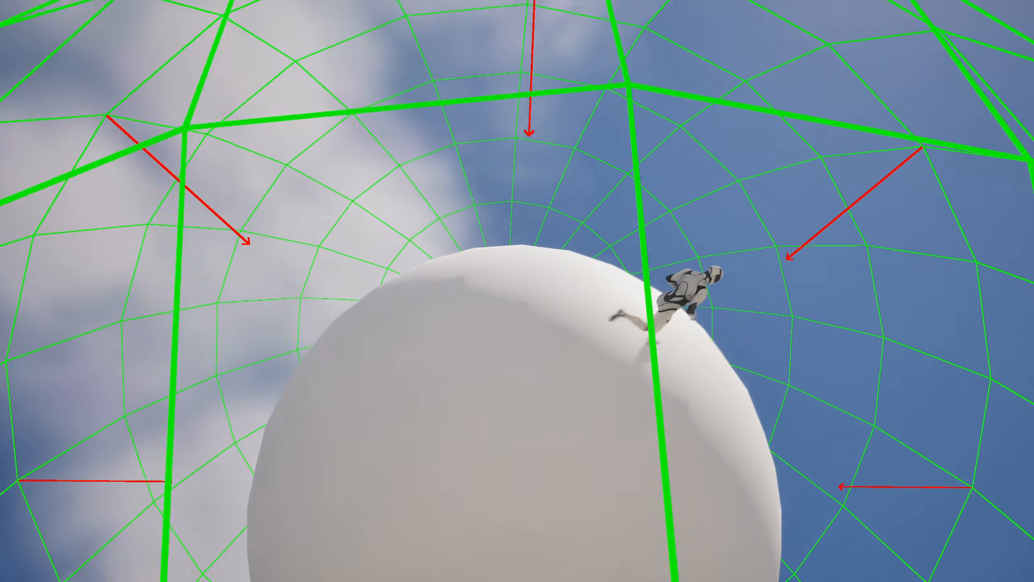
key("w")
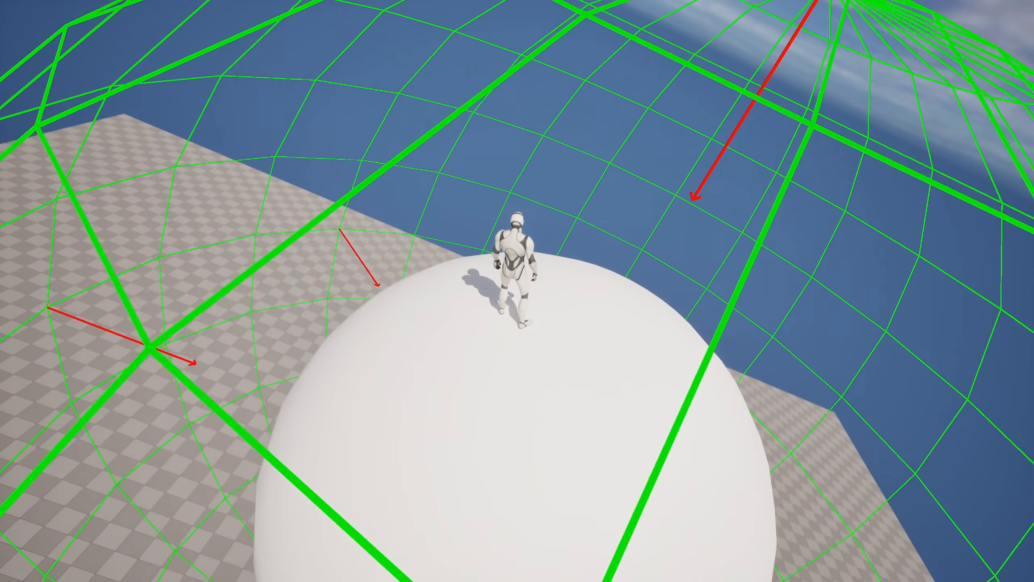
Step: Fly the character off the sphere and out of its gravity volume, and end the play session
key("space")
key("a")
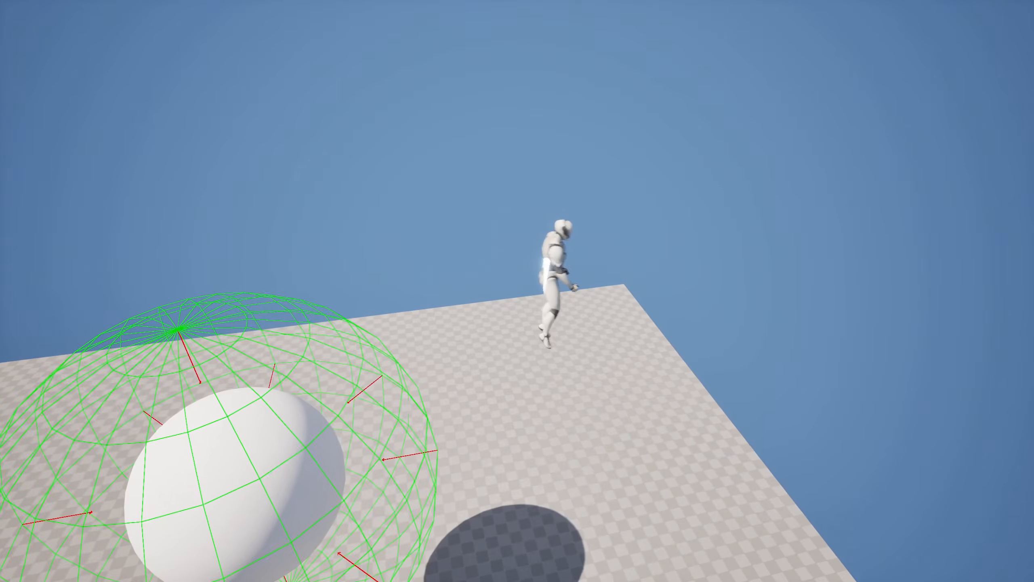
key("d")
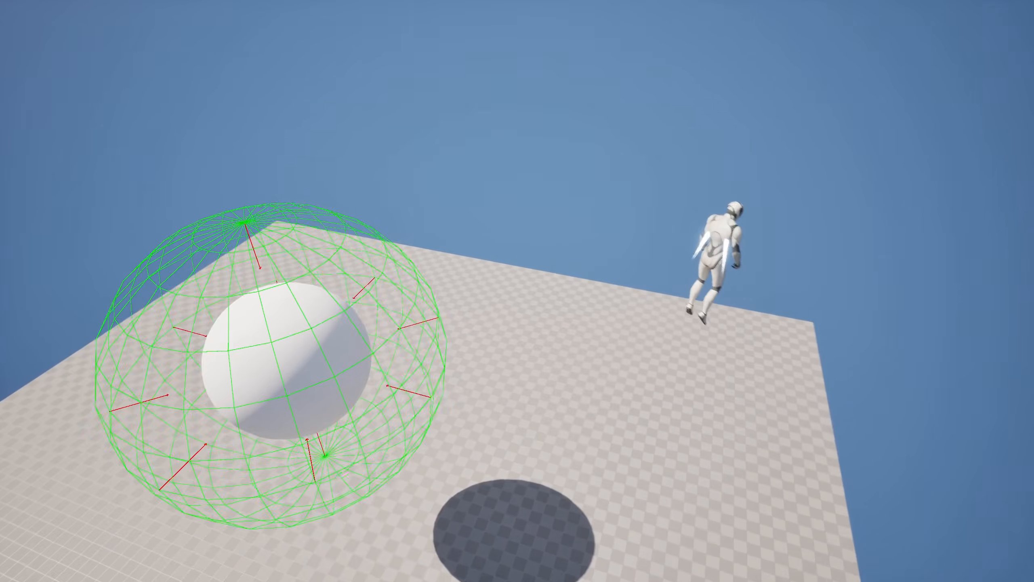
key("w")
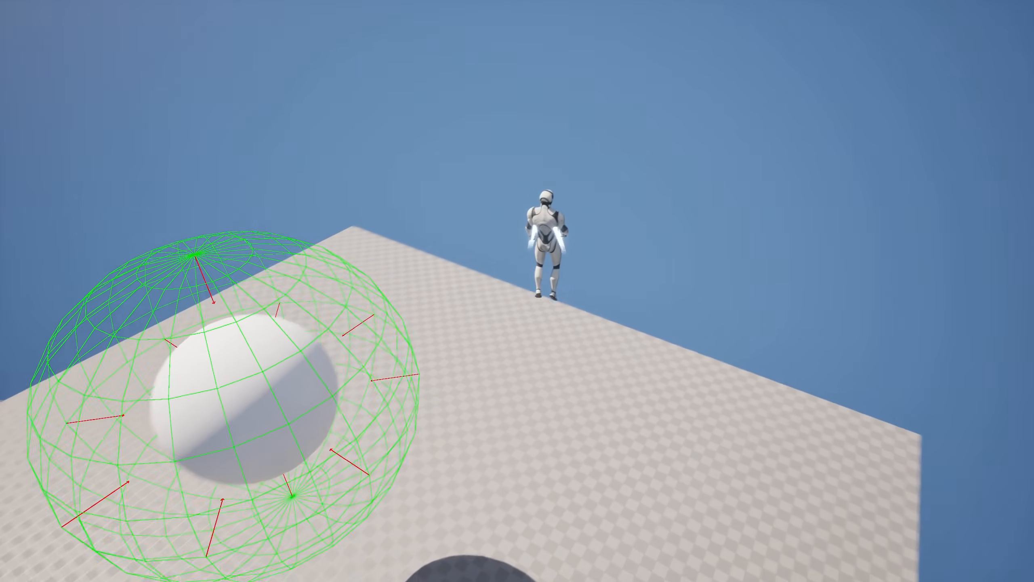
key("a")
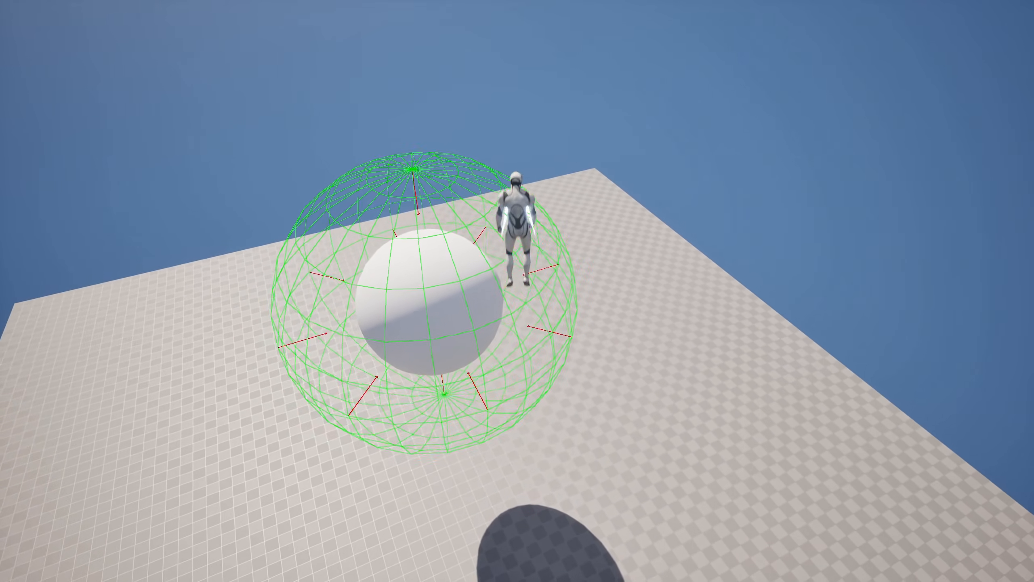
key("Escape")
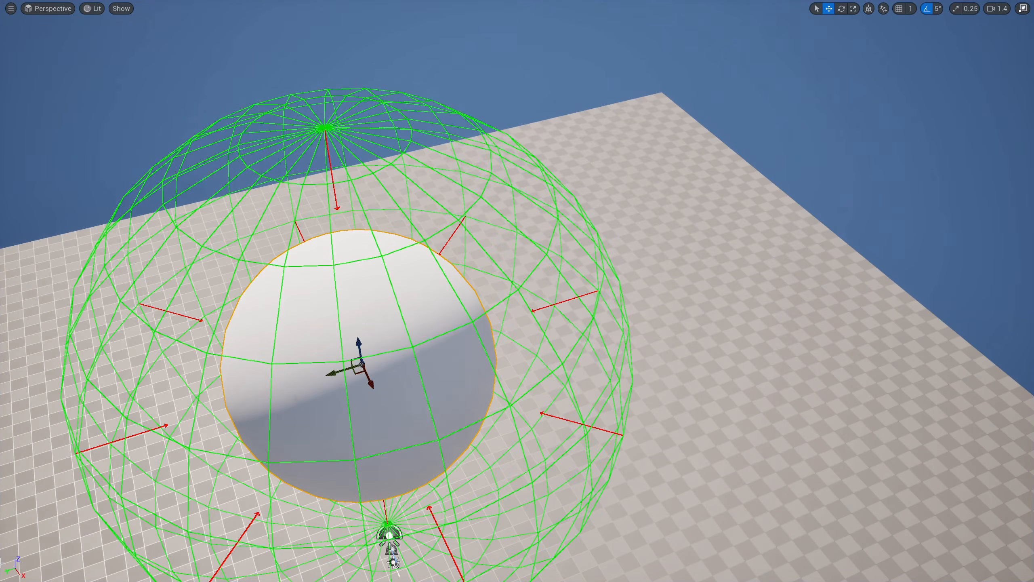
Step: Place the Ring mesh from the Gravity Core Demo Meshes folder into the level around the sphere
key("s")
right_click_drag(517, 291, 529, 261)
mouse_move(210, 97)
right_mouse_down()
mouse_move(210, 107)
mouse_move(209, 97)
right_mouse_up()
key("w")
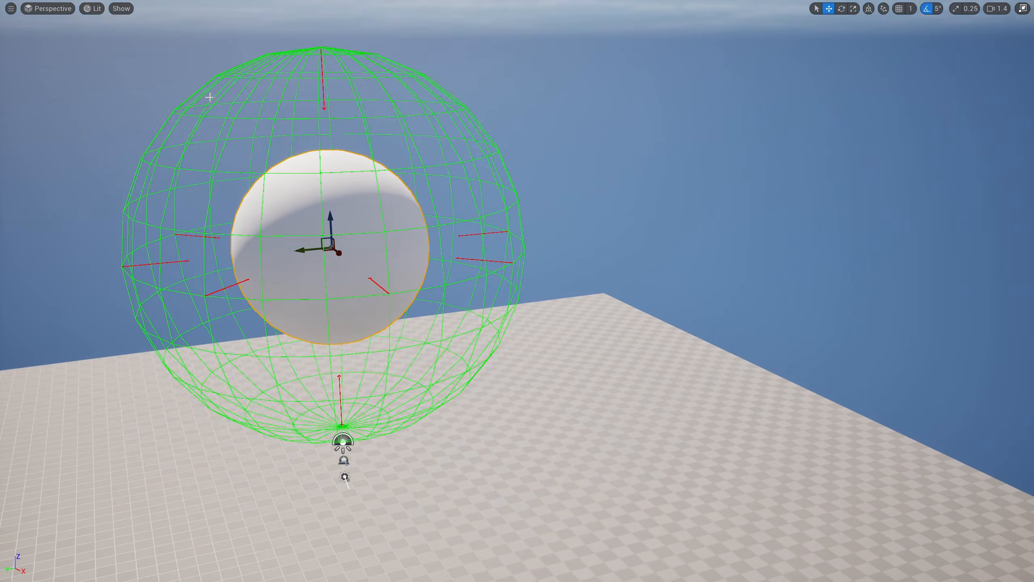
key("F11")
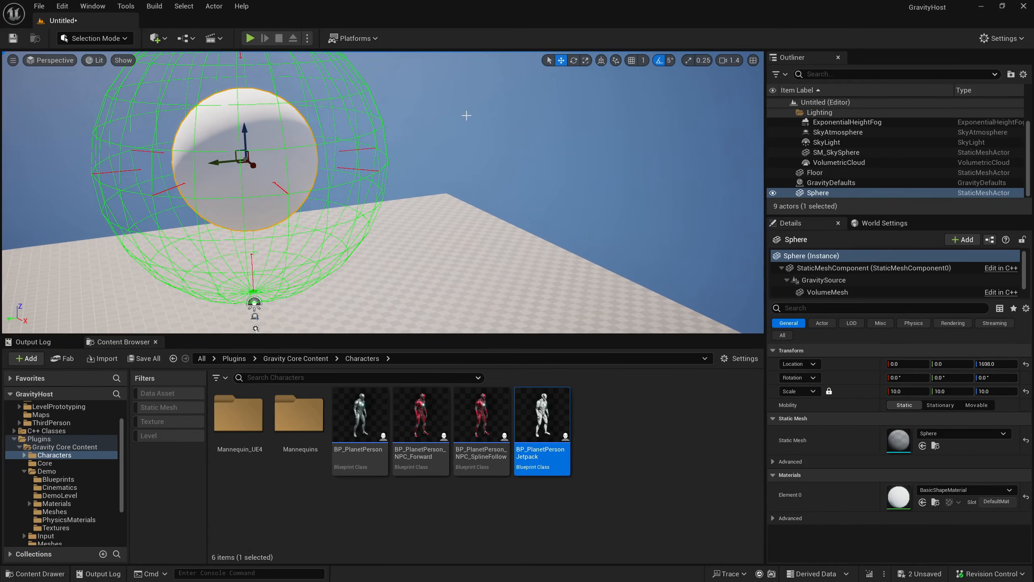
key("f")
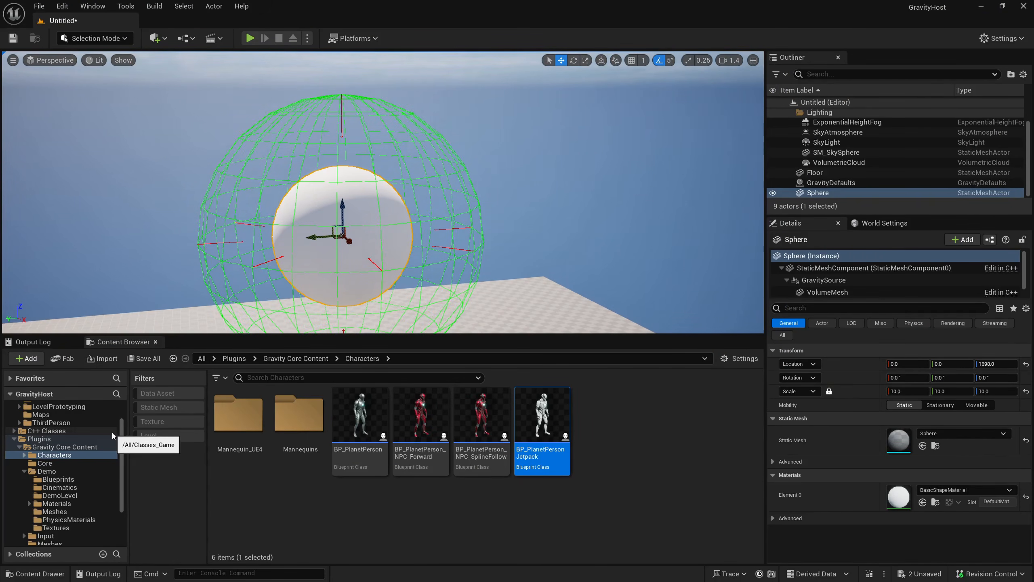
scroll(111, 432, "down", 3)
left_click(55, 463)
left_click_drag(481, 420, 332, 255)
right_click_drag(332, 255, 339, 278)
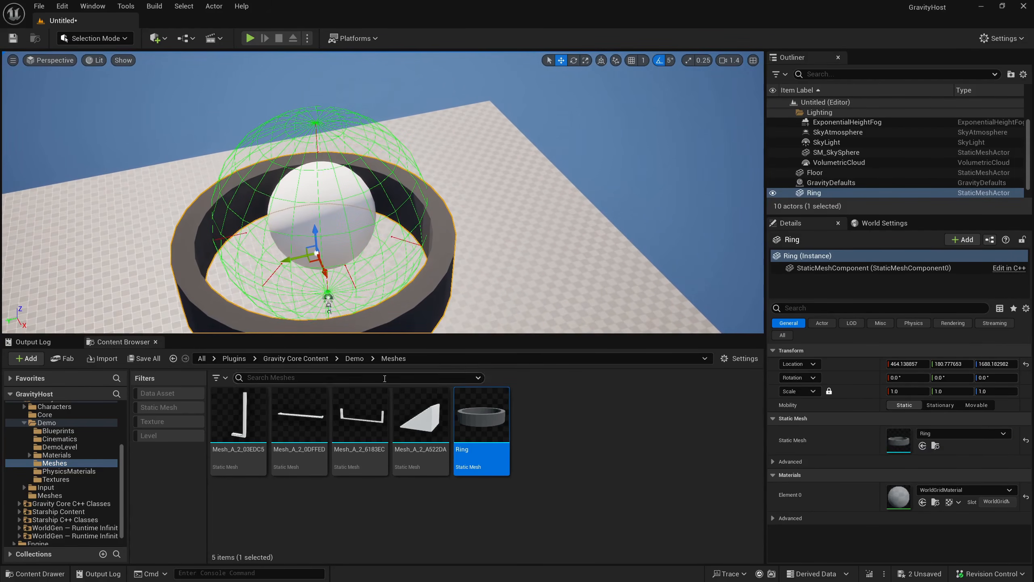
Step: Copy the sphere's Element 0 material and paste it onto the ring
left_click(305, 181)
right_click(832, 505)
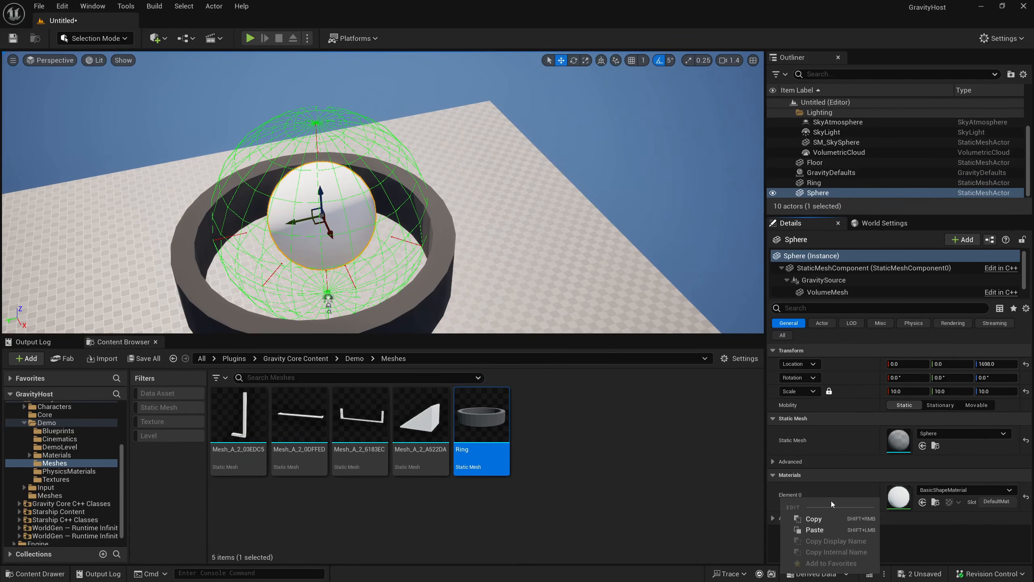
left_click(814, 524)
left_click(814, 182)
right_click(868, 494)
left_click(901, 526)
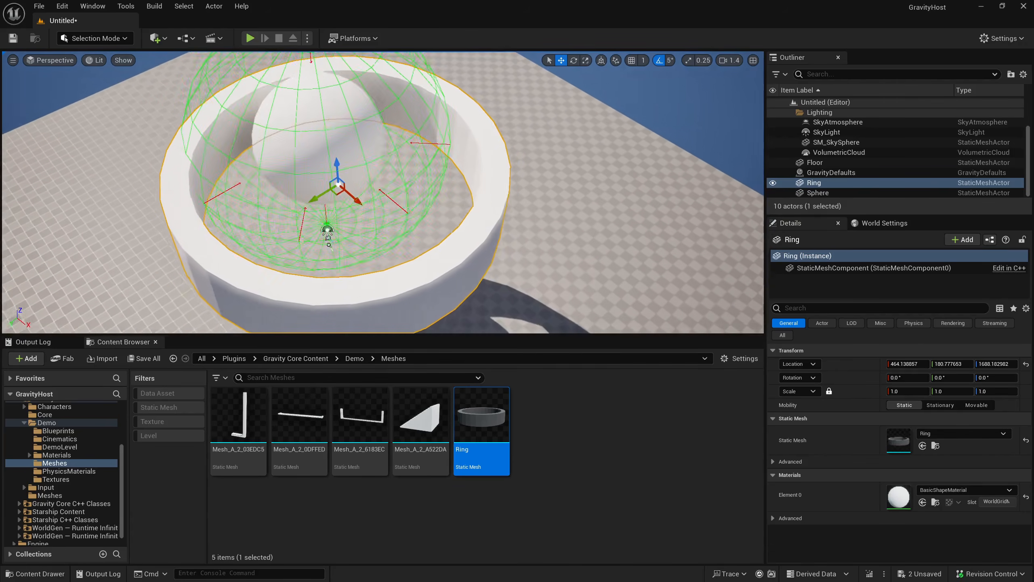
Step: Copy the sphere's location and paste it onto the ring, centring it at 0, 0, 1698
left_click(418, 145)
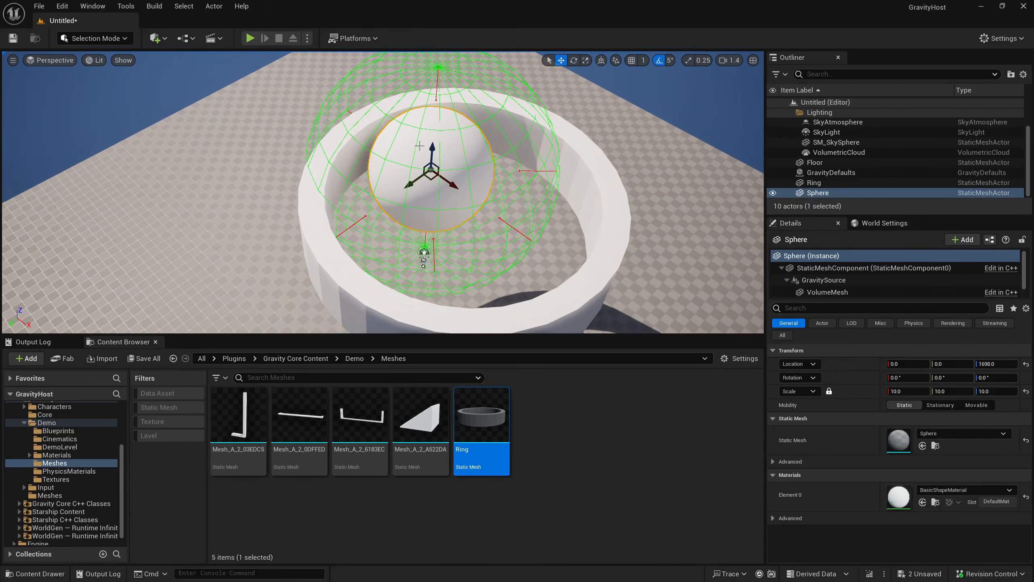
right_click(855, 365)
left_click(890, 388)
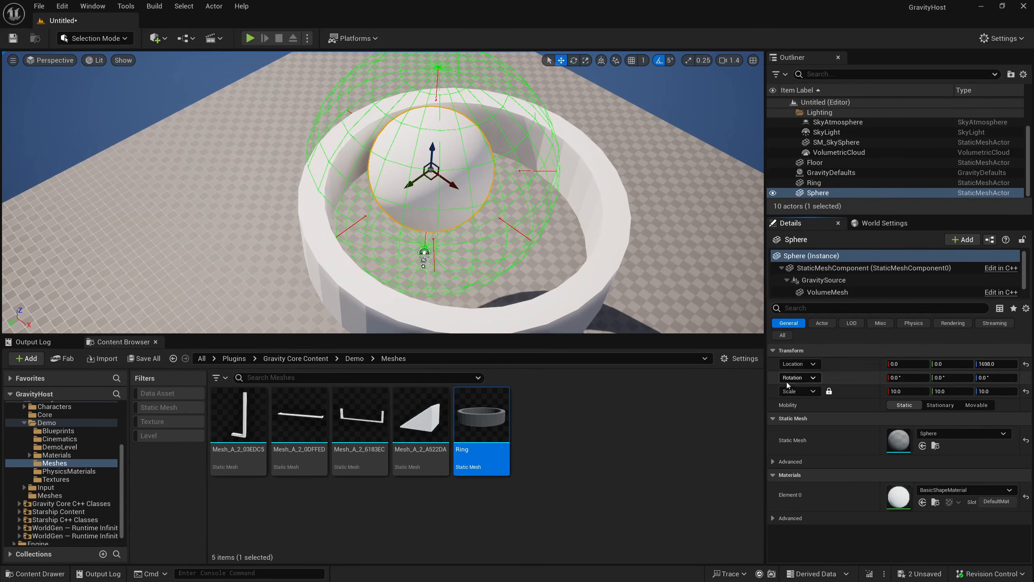
left_click(394, 303)
right_click(864, 371)
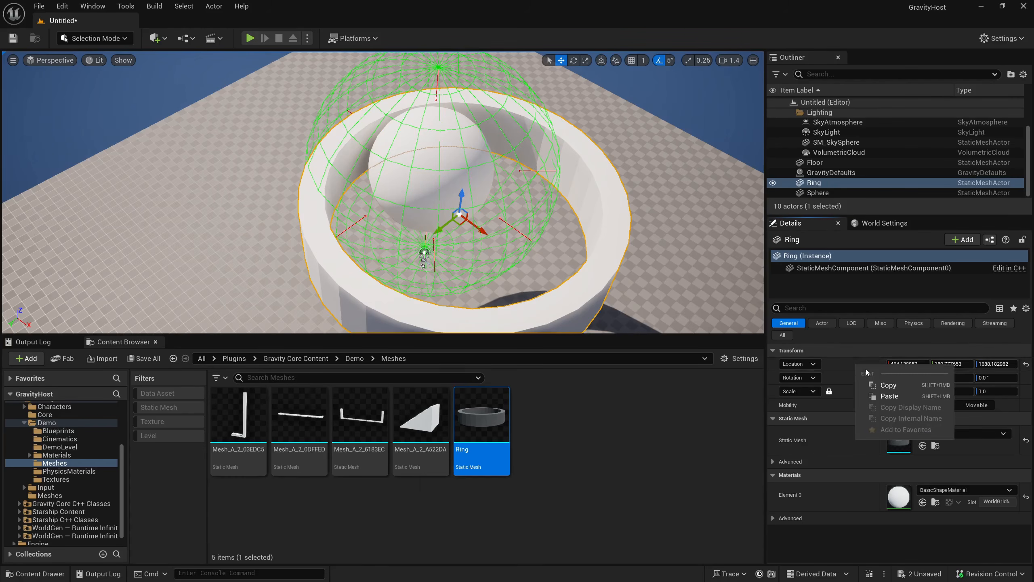
left_click(890, 397)
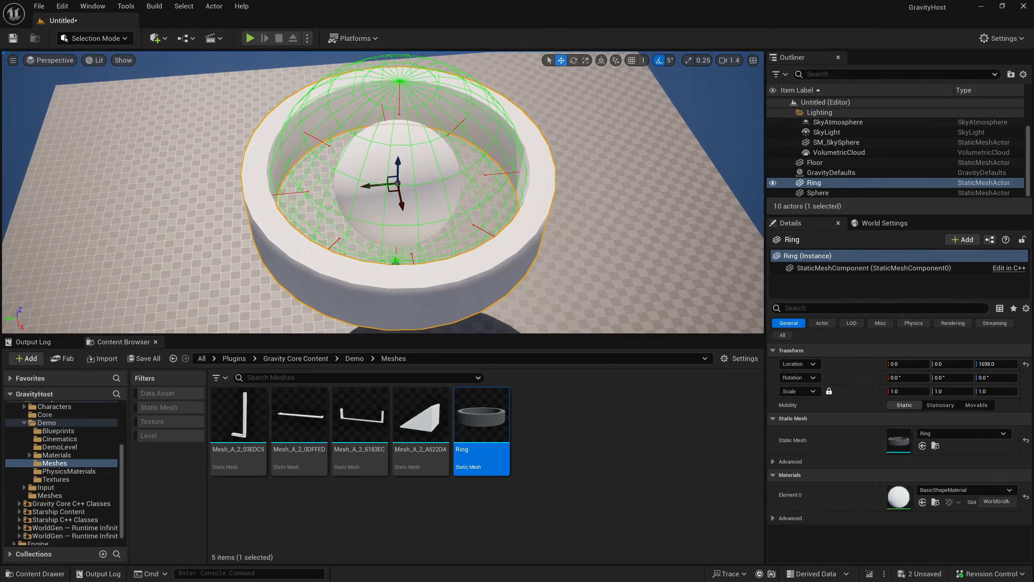
Step: Scale the ring to about 2.38 in X and Y only
left_click_drag(389, 190, 434, 185)
right_click_drag(434, 186, 516, 192)
key("s")
key("w")
key("a")
key("s")
key("w")
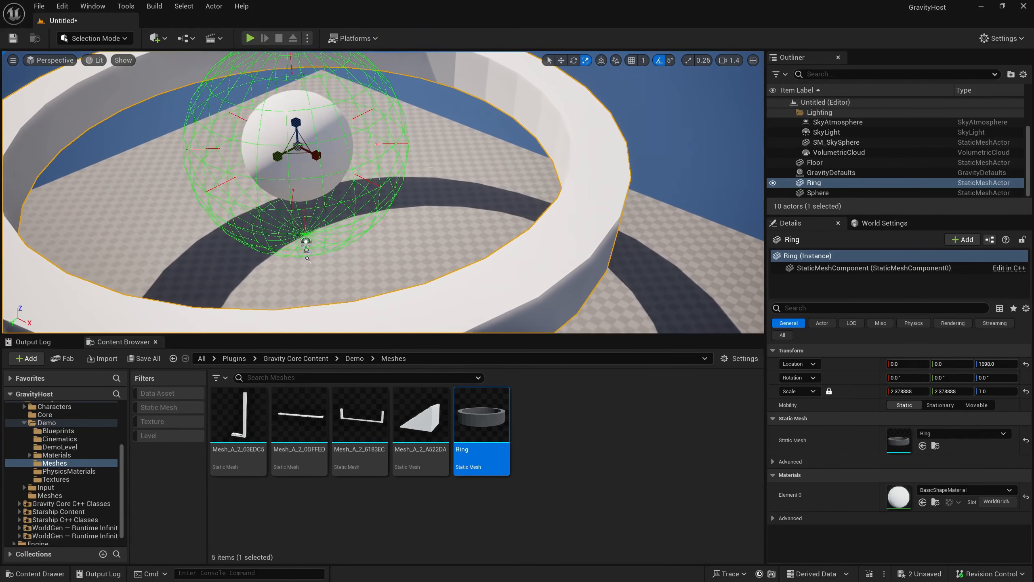
Step: Add a Gravity Source component to the ring
left_click(962, 240)
type("grav")
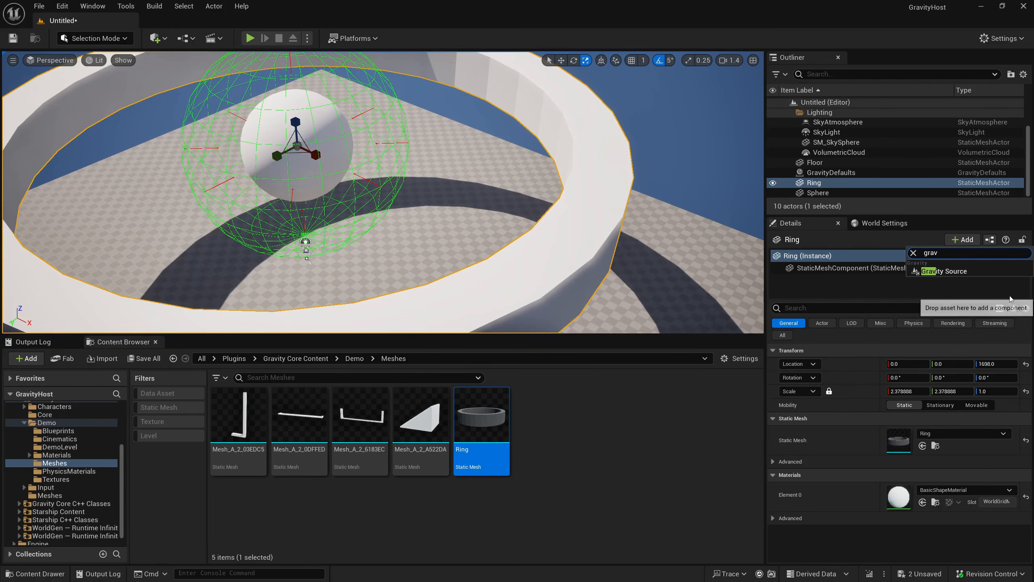
left_click(938, 273)
Step: Set the shape of the ring's Gravity Source to Cylinder / Ring (radial out)
key("s")
right_click_drag(556, 160, 457, 140)
key("d")
key("s")
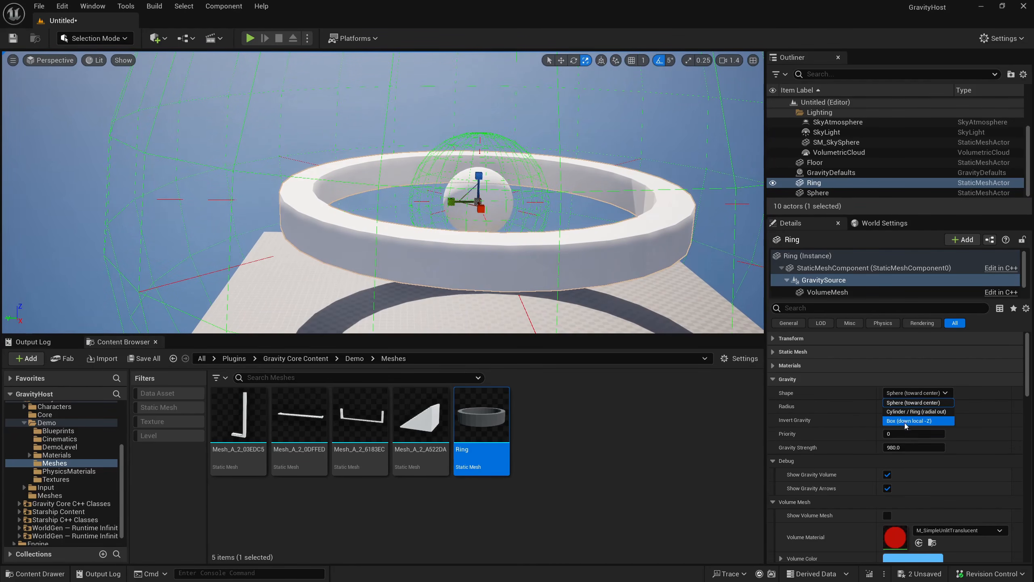
left_click(918, 415)
right_click_drag(347, 123, 381, 137)
key("s")
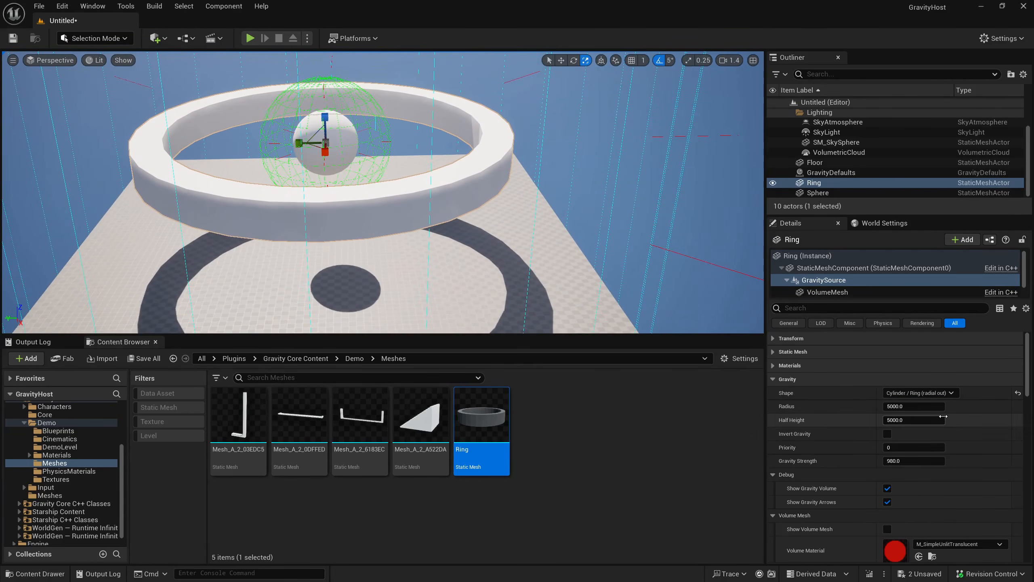
Step: Reduce the Half Height of the ring's gravity volume to about 383
left_click_drag(920, 421, 883, 420)
right_click_drag(530, 184, 513, 117)
key("s")
key("q")
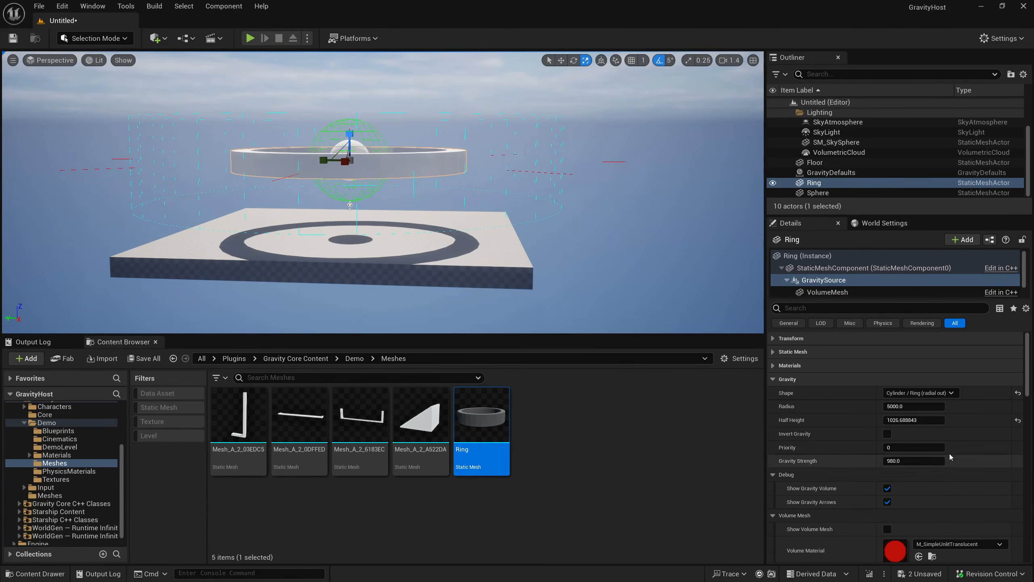
left_click_drag(912, 420, 897, 420)
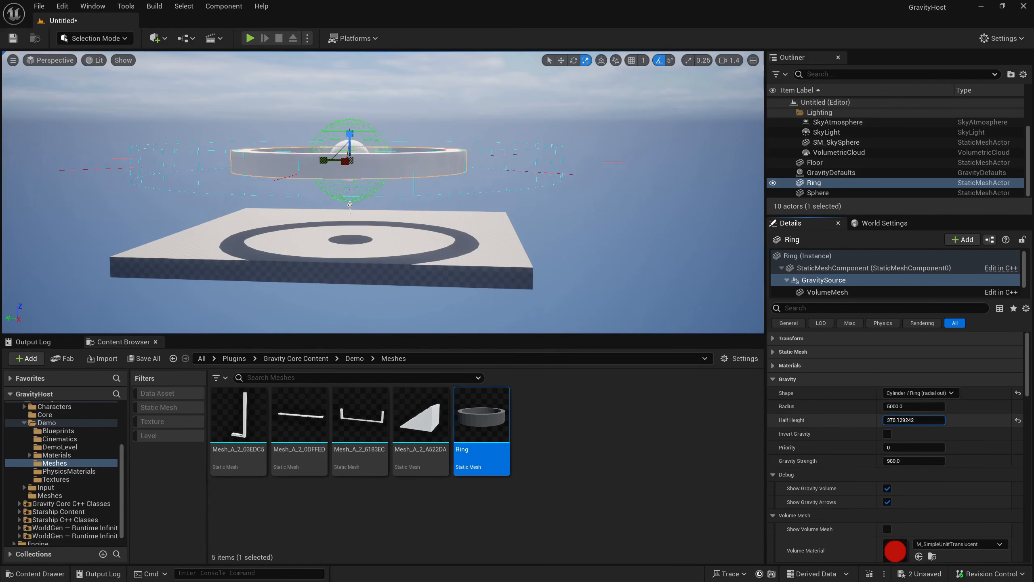
Step: Using the right-side orthographic view, fit the ring's gravity volume to the ring's thickness with a Half Height of about 268.87
left_click(53, 60)
left_click(61, 132)
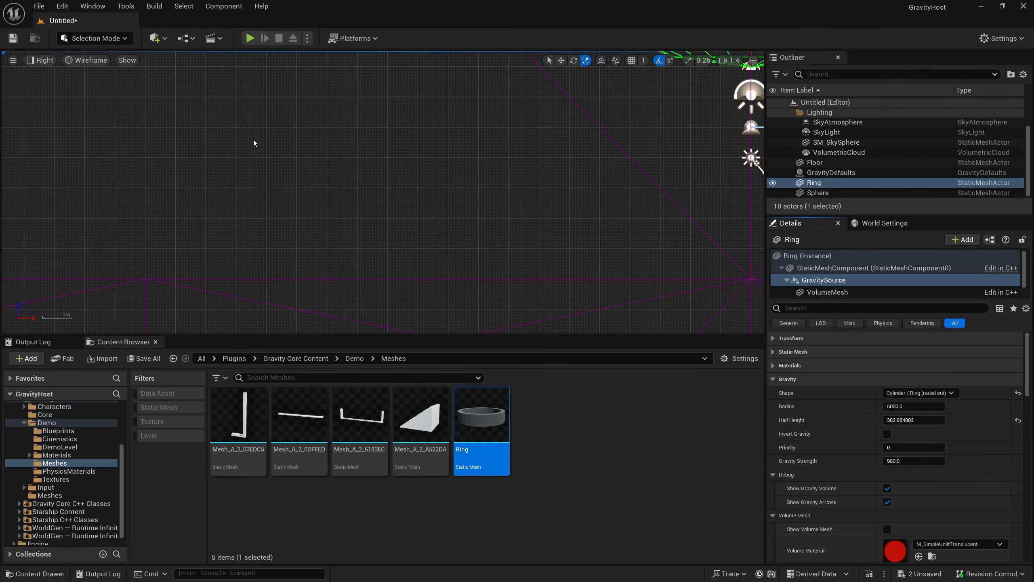
scroll(404, 233, "down", 2)
right_click_drag(411, 226, 391, 235)
right_click_drag(480, 159, 372, 340)
scroll(409, 166, "down", 9)
right_click_drag(409, 161, 379, 235)
scroll(548, 157, "up", 3)
right_click_drag(548, 157, 502, 111)
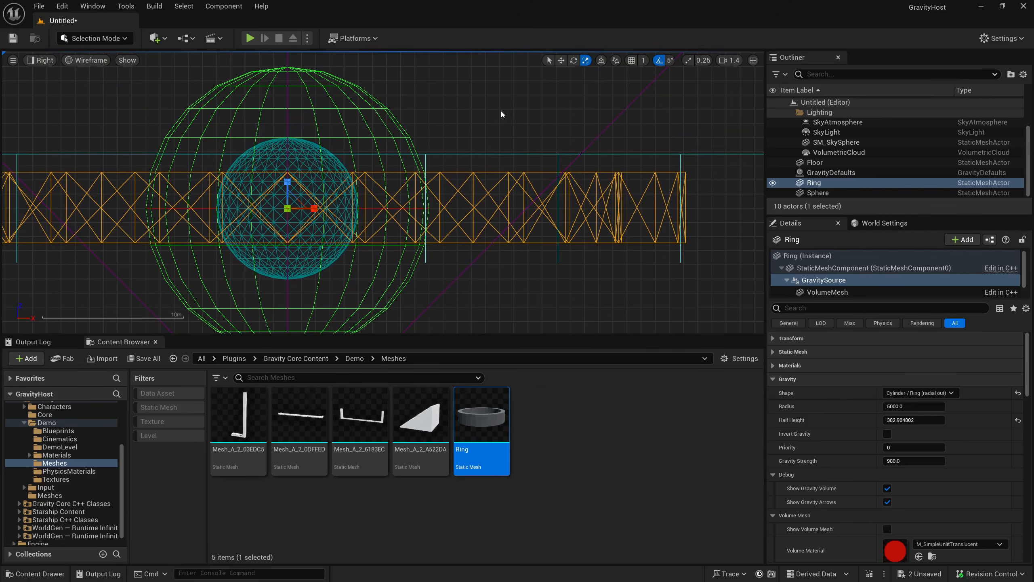
left_click_drag(923, 460, 889, 460)
left_click_drag(919, 420, 904, 420)
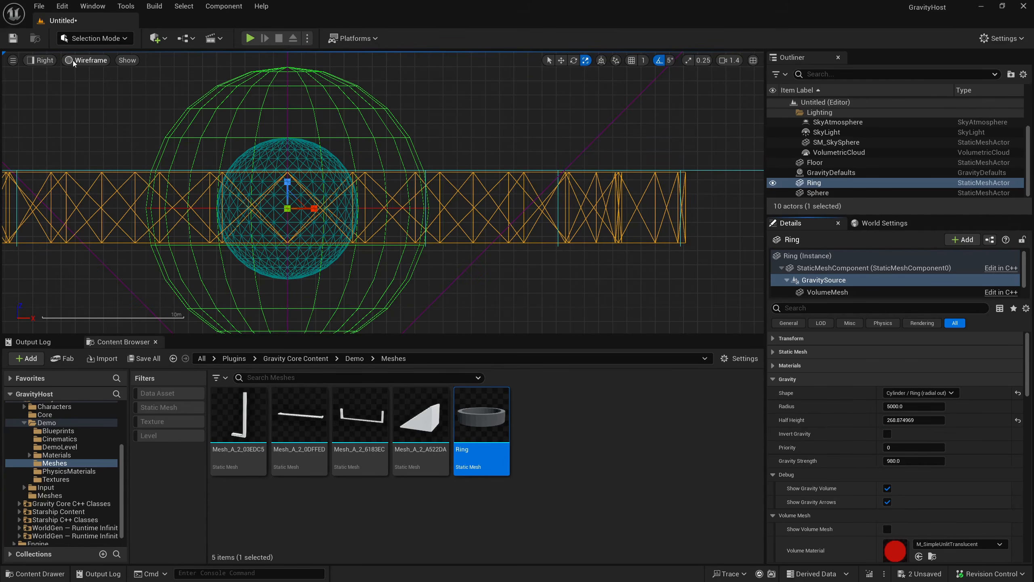
Step: Return to the perspective view and shrink the Radius of the ring's Gravity Source to about 2513, keeping its boundary within the ring
left_click(41, 59)
left_click(61, 78)
right_click_drag(261, 154, 204, 232)
key("e")
key("d")
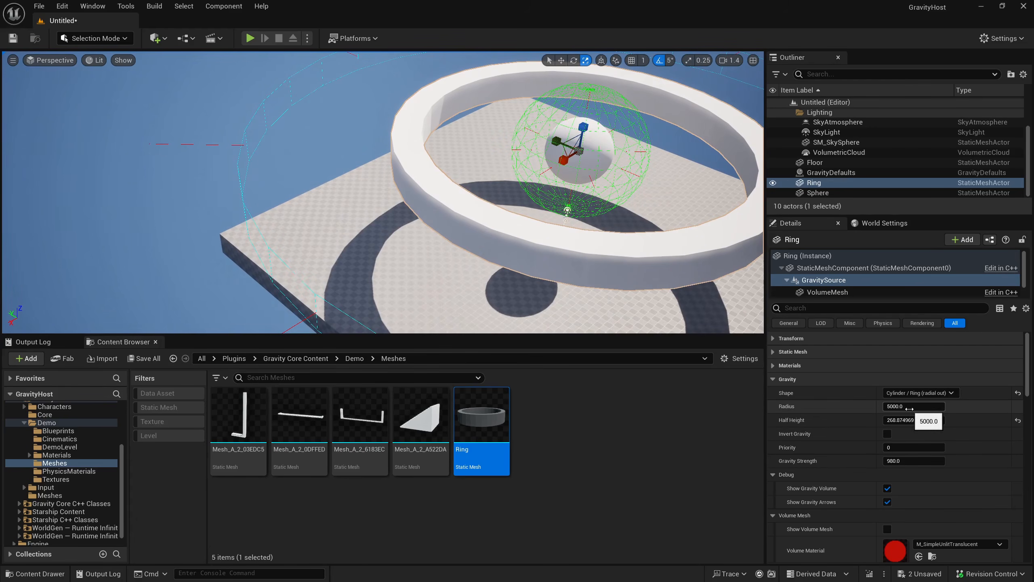
left_click_drag(913, 406, 883, 392)
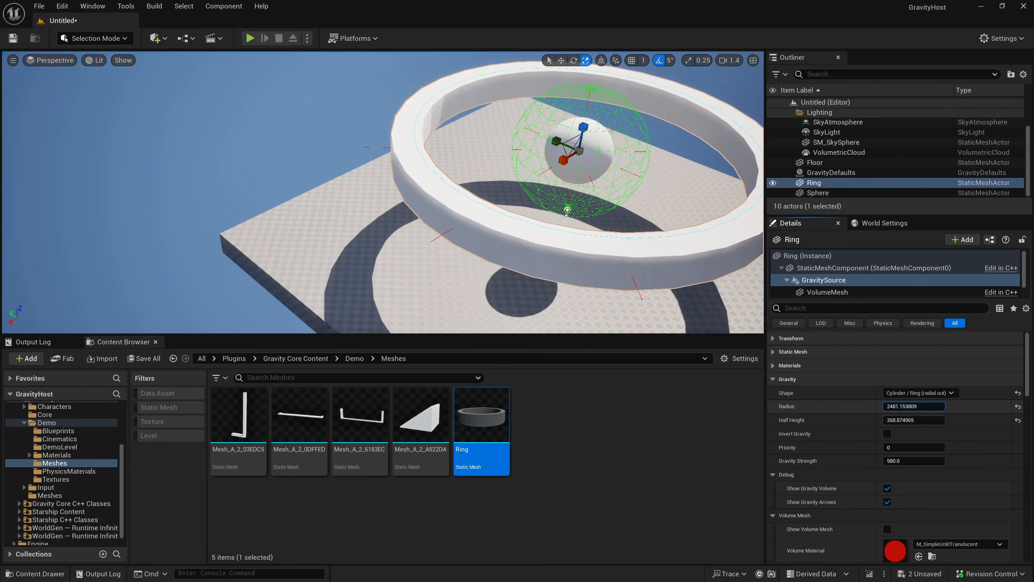
Step: Examine from several angles how the ring's gravity volume sits on the mesh and around the sphere's gravity volume
right_click_drag(481, 215, 432, 236)
key("w")
key("s")
key("w")
key("s")
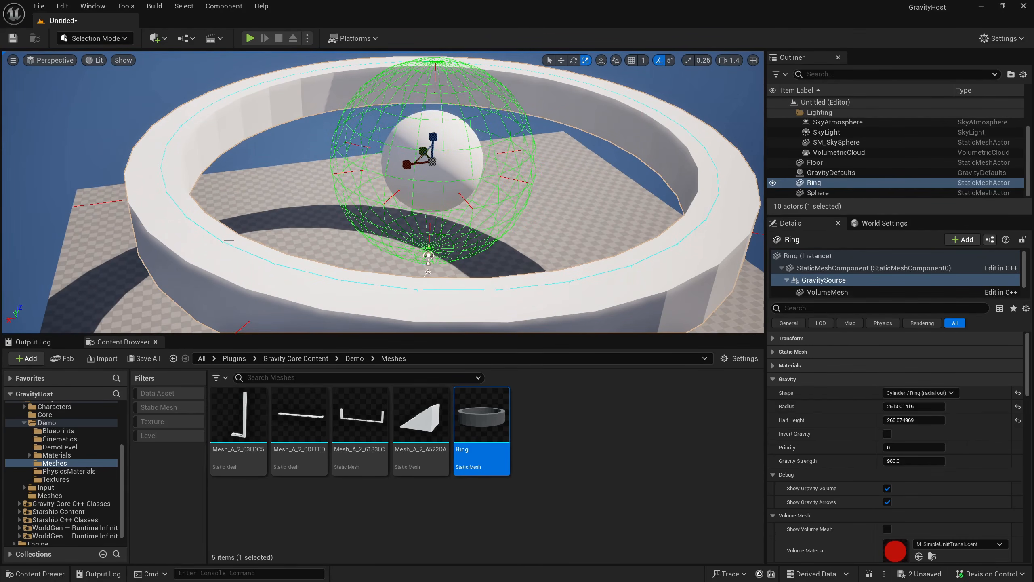
key("w")
right_click_drag(424, 150, 458, 215)
key("s")
key("w")
key("s")
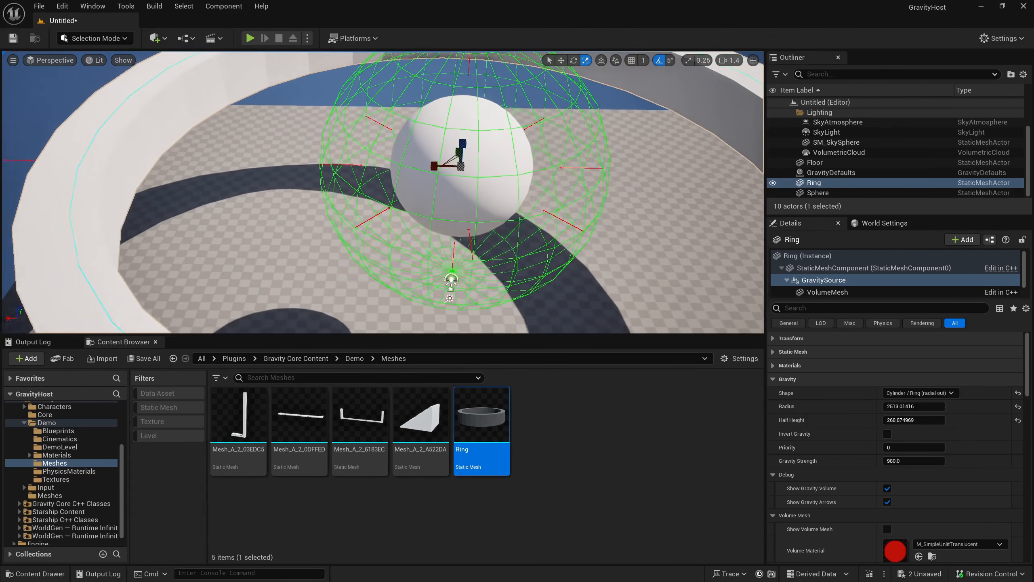
right_click_drag(584, 305, 583, 303)
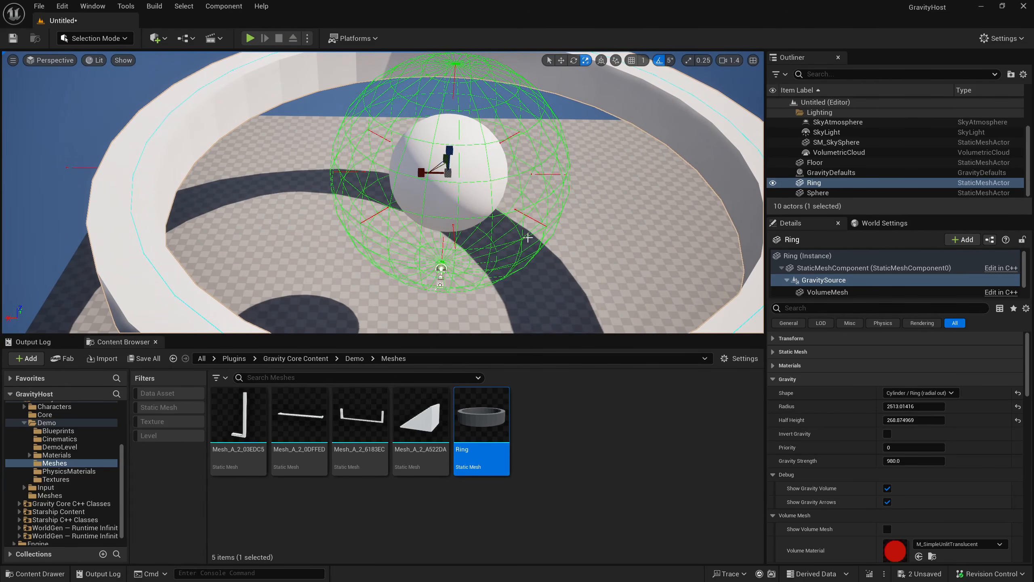
right_click_drag(448, 207, 480, 193)
key("w")
key("s")
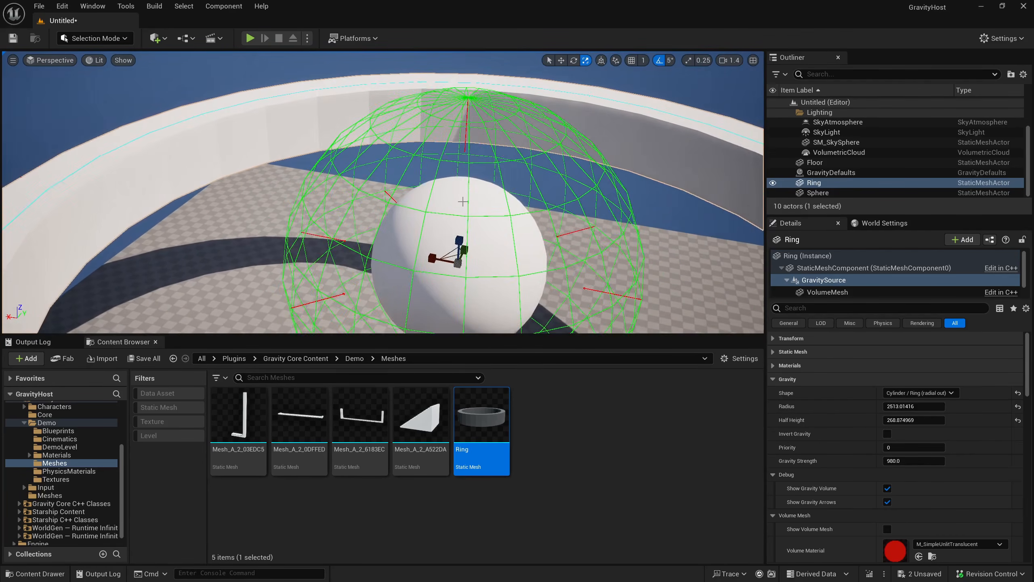
right_click_drag(470, 259, 452, 305)
key("s")
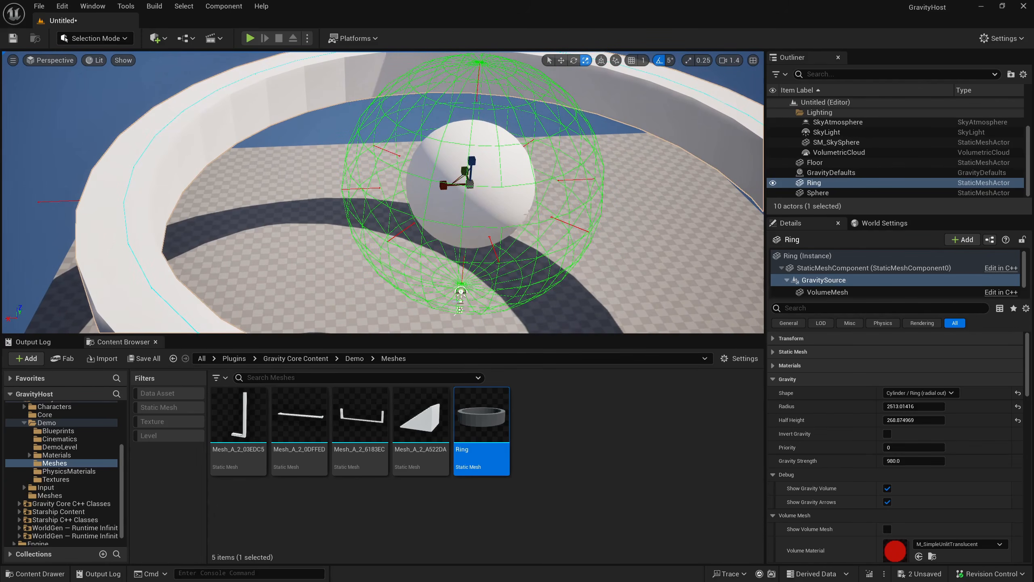
Step: Select the sphere and show its Gravity Source settings
left_click(461, 143)
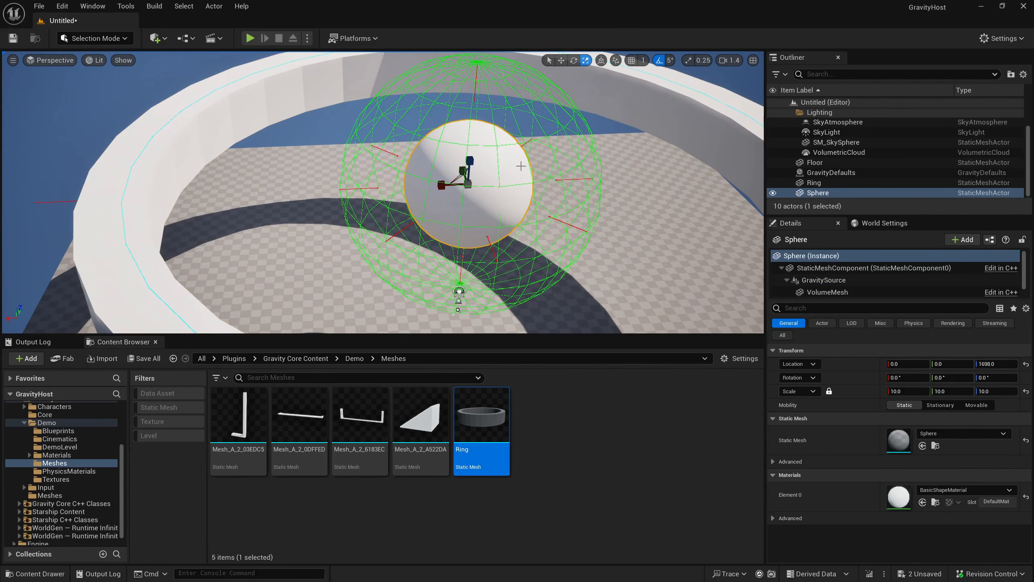
left_click(823, 280)
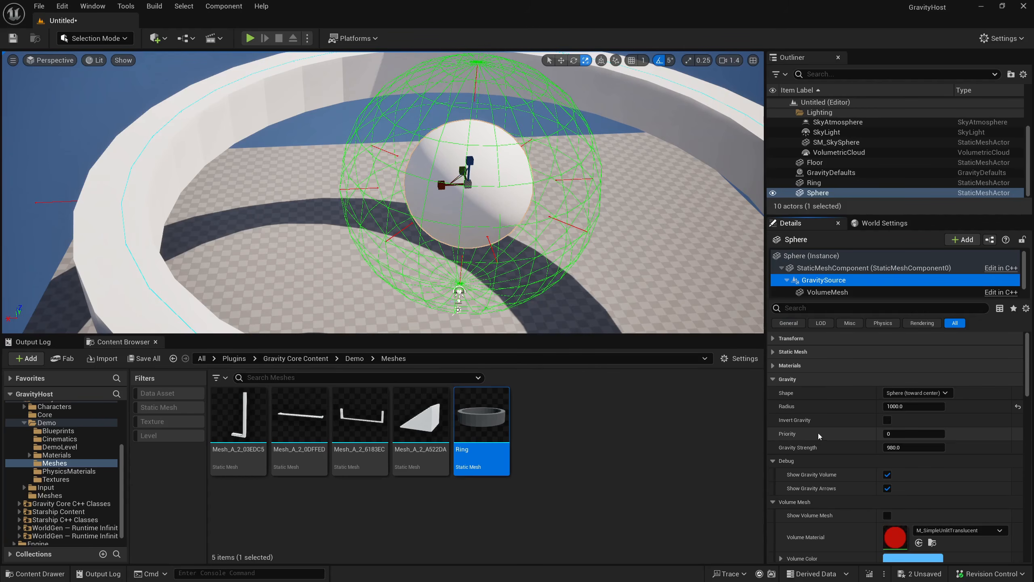
key("Return")
Step: Play-test the level full screen with the character starting on top of the sphere, and end the session
key("w")
right_click_drag(455, 207, 456, 206)
key("F11")
key("alt+p")
left_click(455, 207)
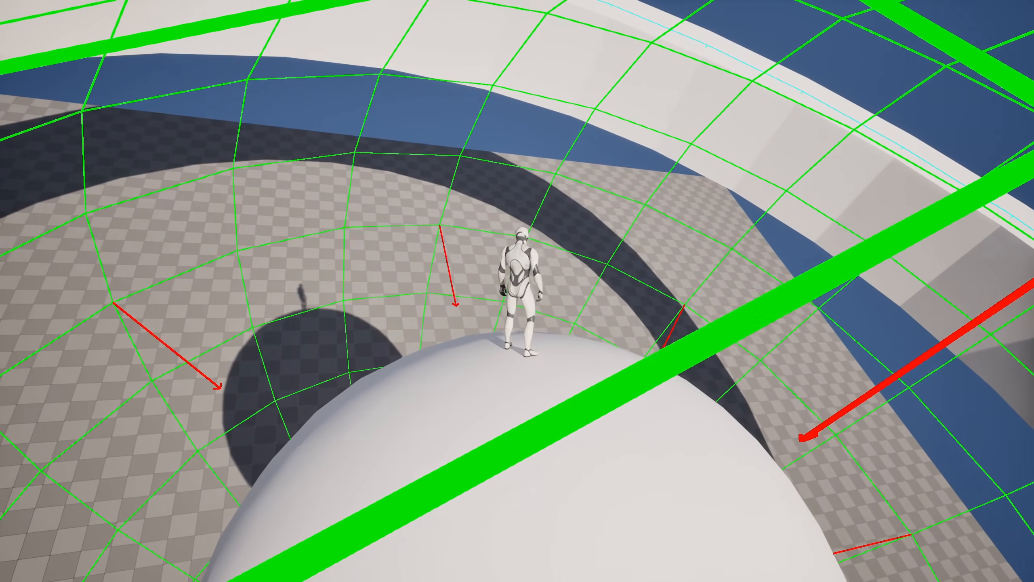
key("Escape")
key("s")
right_click_drag(517, 291, 478, 259)
mouse_move(215, 288)
right_mouse_down()
mouse_move(132, 311)
mouse_move(214, 288)
right_mouse_up()
key("s")
key("F11")
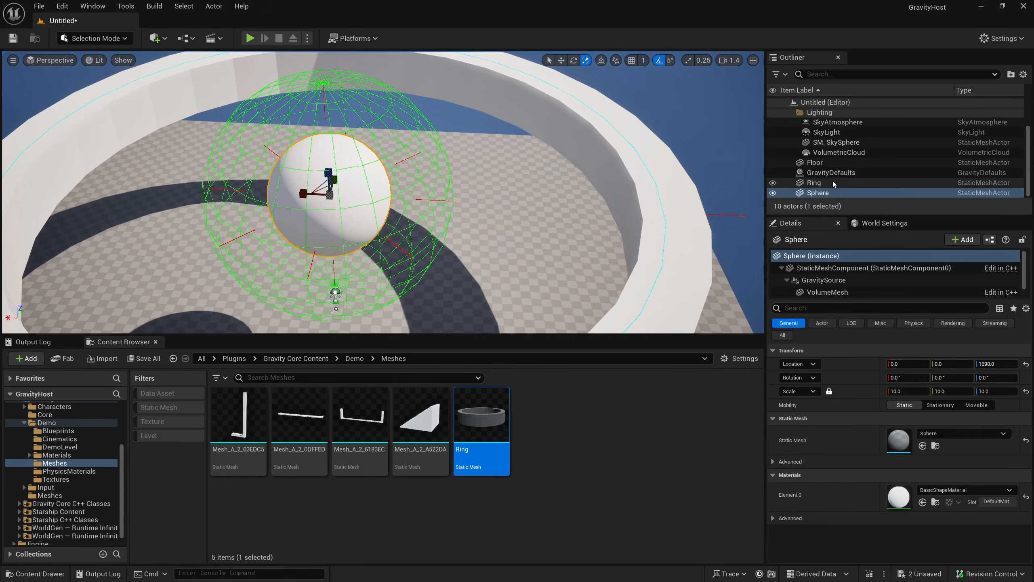
Step: Set the Priority of the ring's Gravity Source to 1
left_click(818, 285)
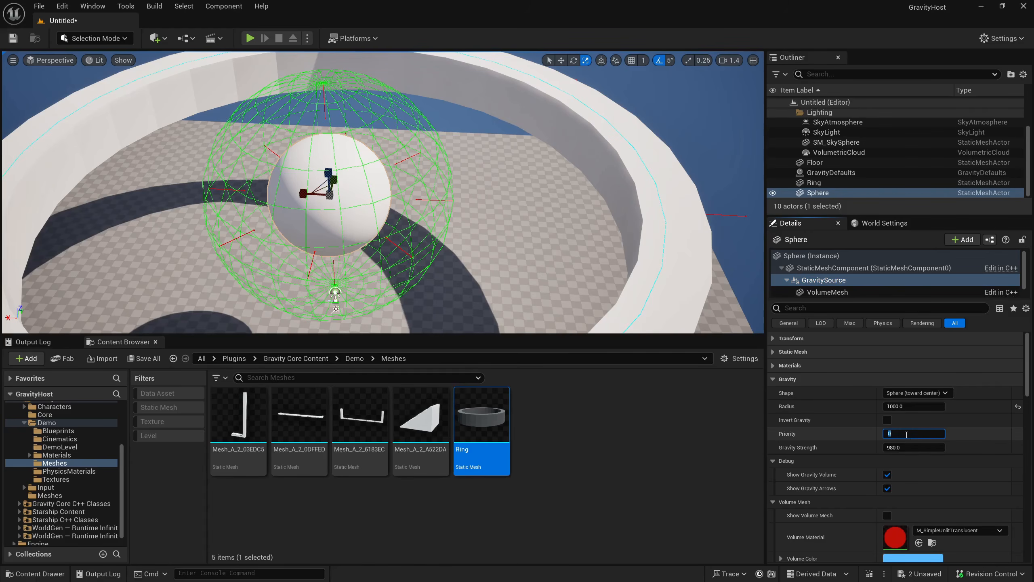
left_click(678, 196)
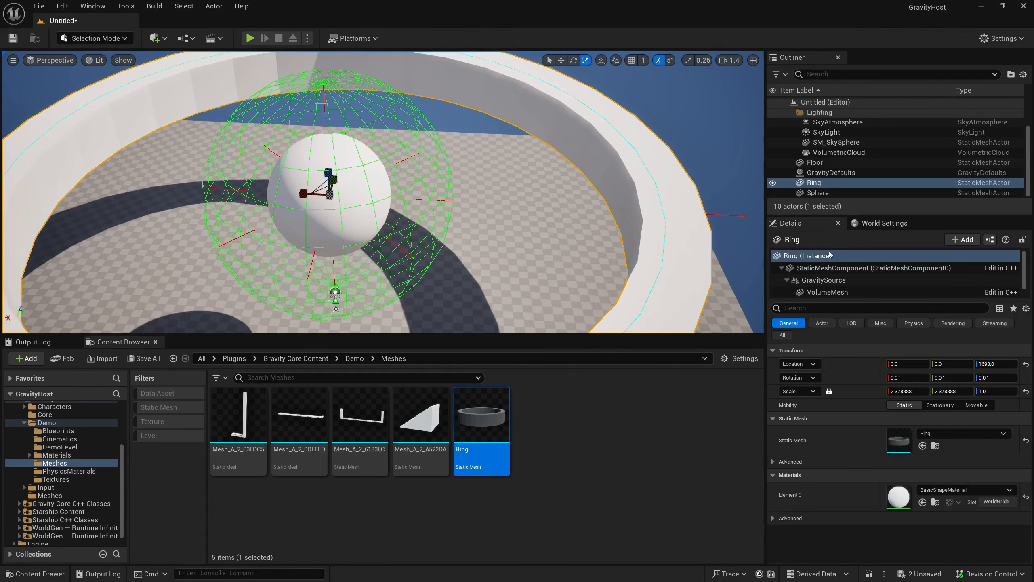
left_click(824, 281)
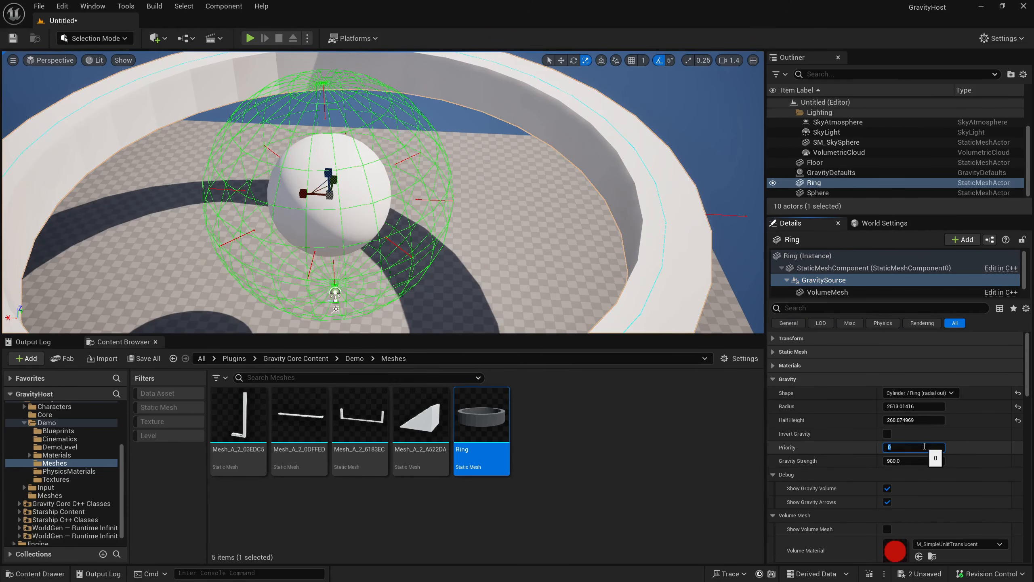
Step: Play-test the level full screen from the sphere, running and jumping the character around the sphere and below the ring
right_click_drag(389, 236, 370, 246)
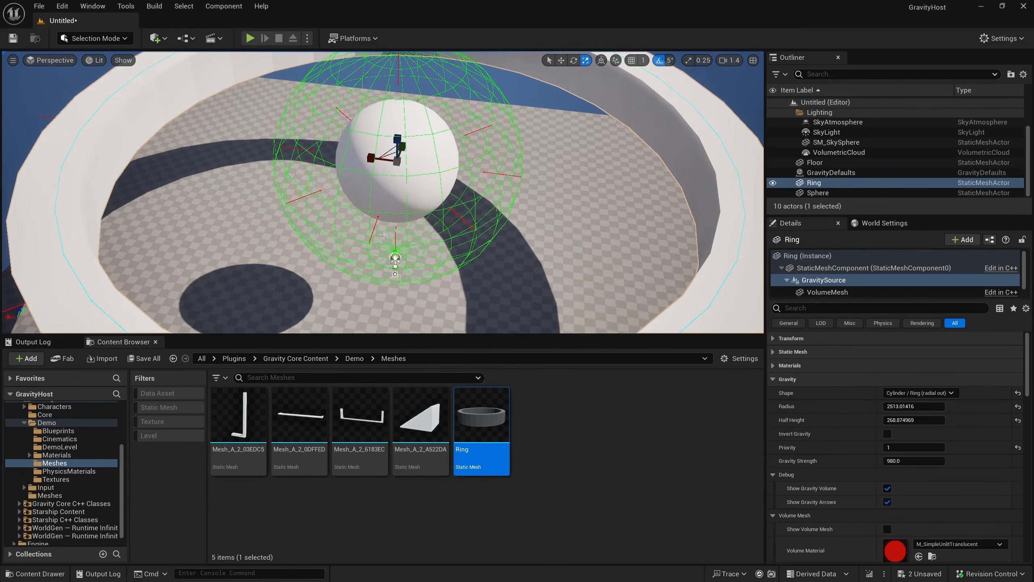
key("F11")
key("alt+p")
left_click(383, 234)
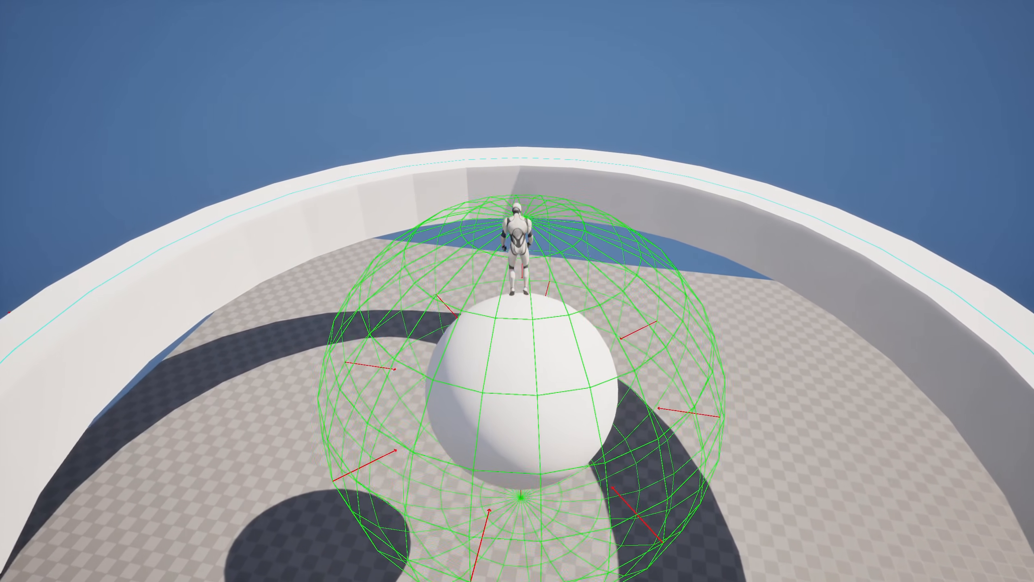
key("s")
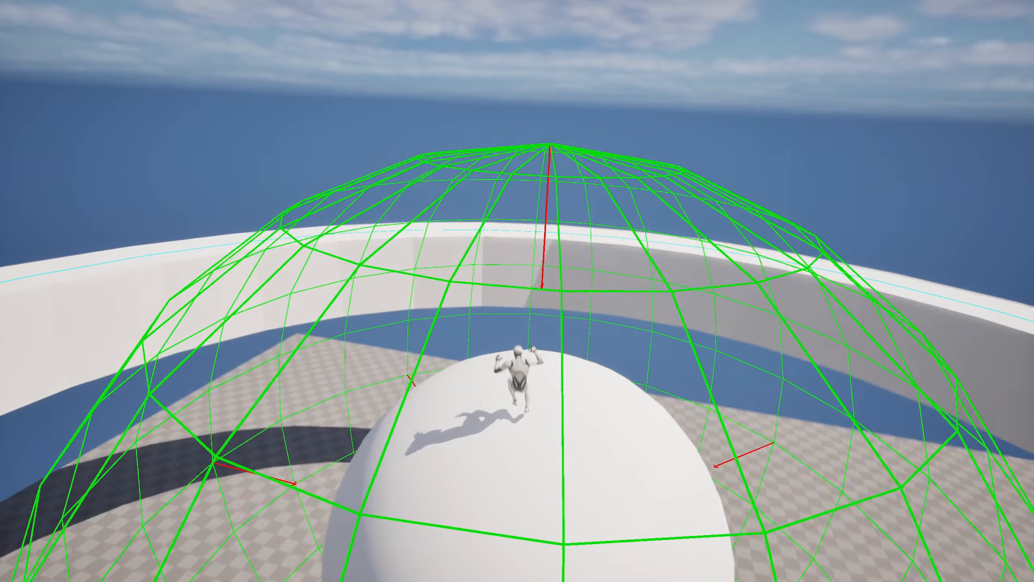
key("d")
key("w")
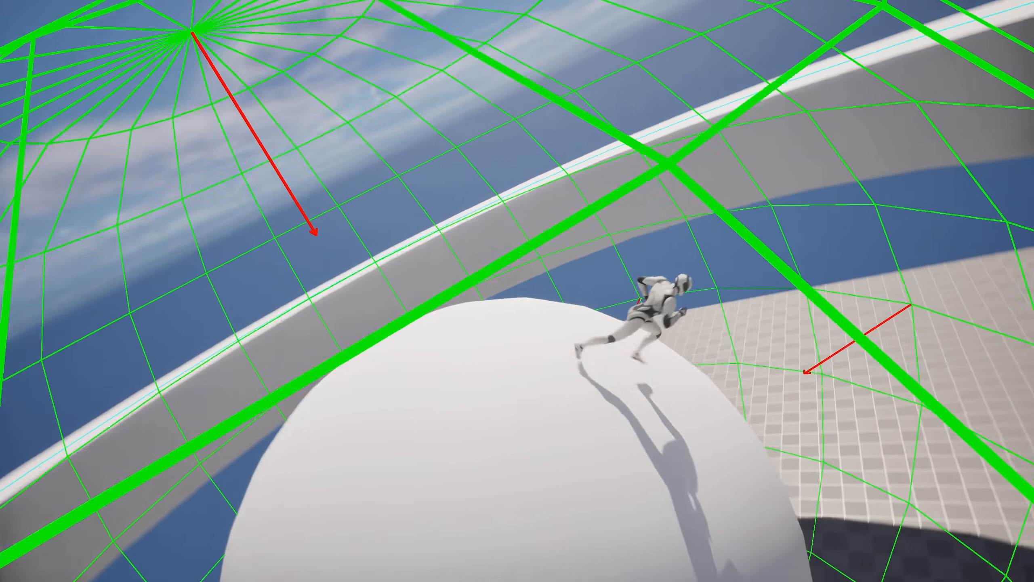
key("a")
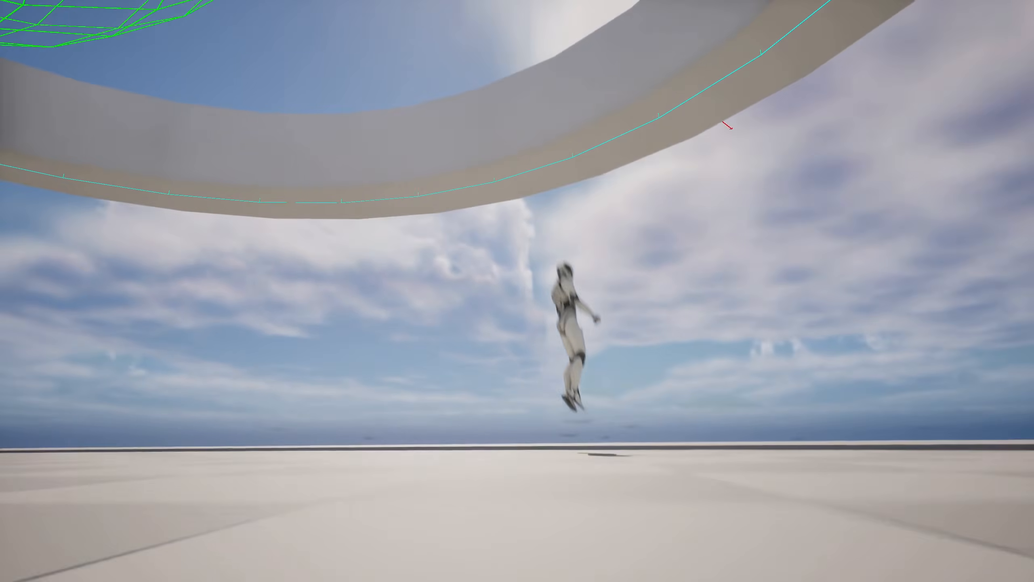
key("w")
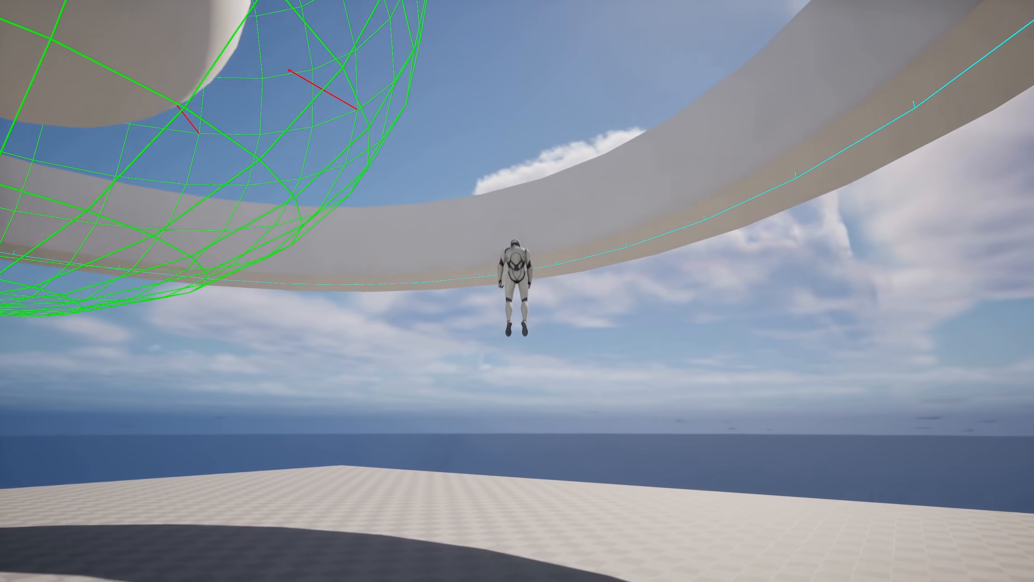
key("space")
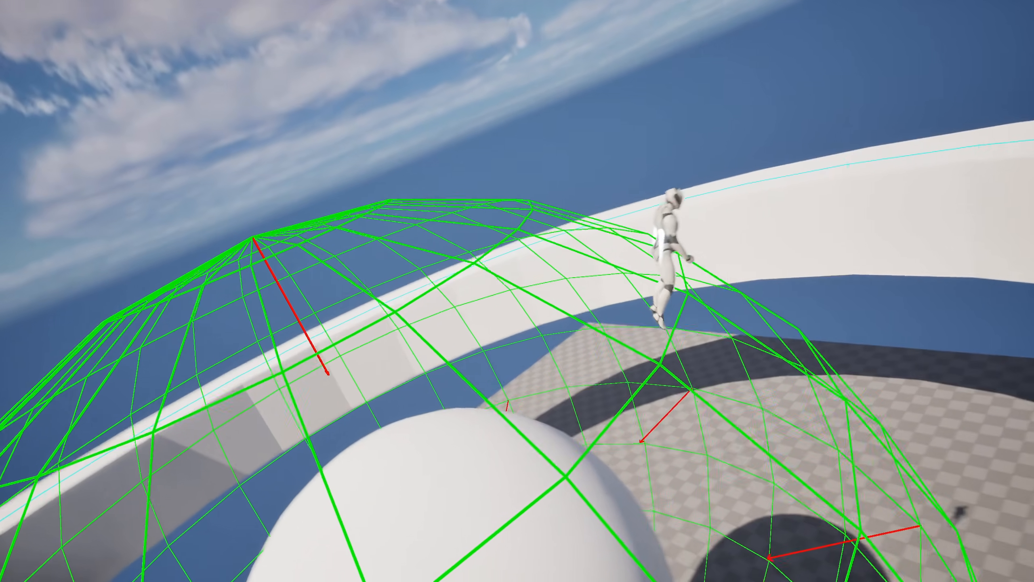
key("Escape")
Step: Enlarge the Radius of the ring's Gravity Source to about 3285 so the volume extends beyond the ring's outer wall
key("s")
right_click_drag(937, 578, 846, 559)
key("s")
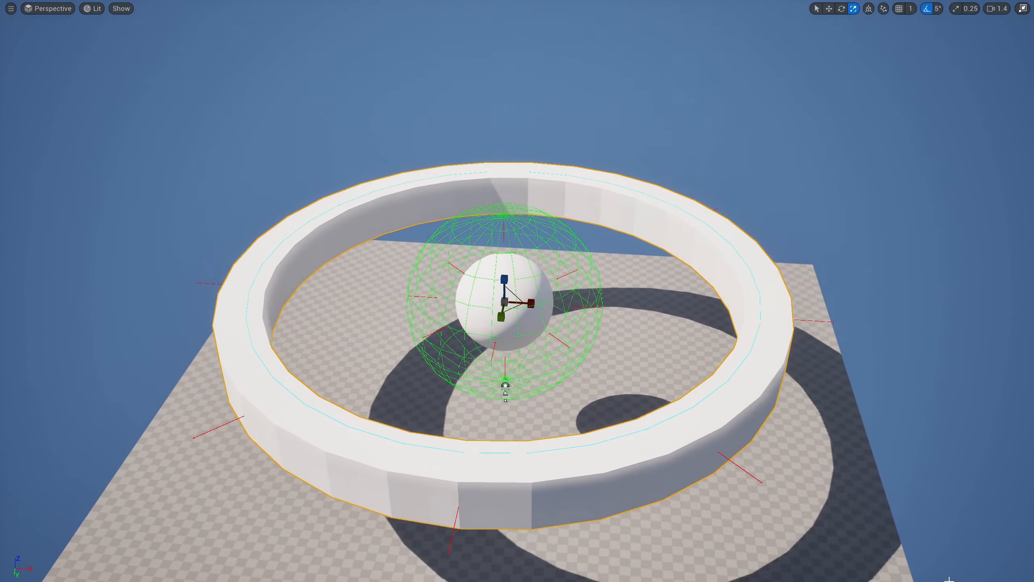
key("w")
right_click_drag(947, 579, 1032, 541)
key("s")
key("F11")
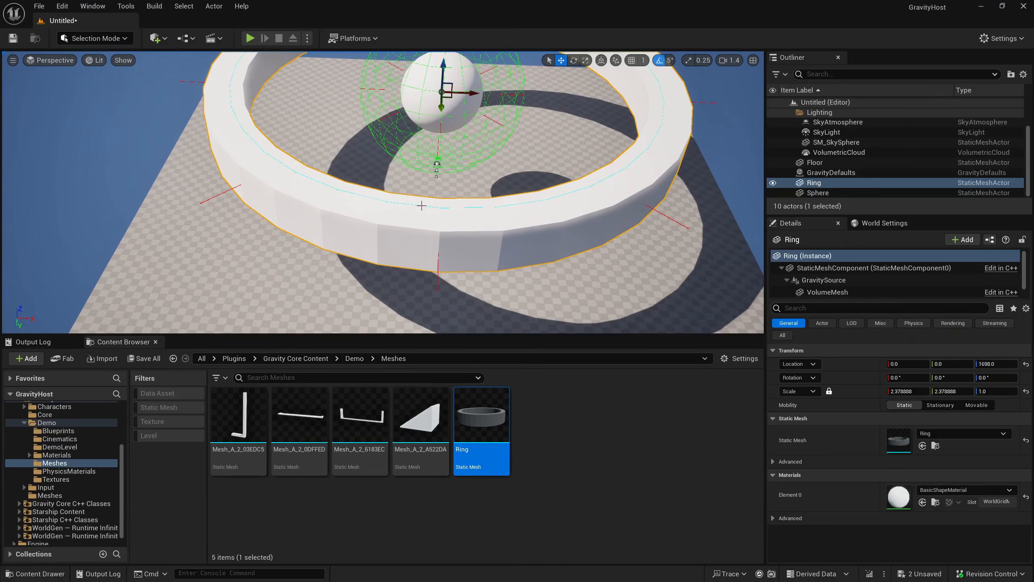
left_click(827, 280)
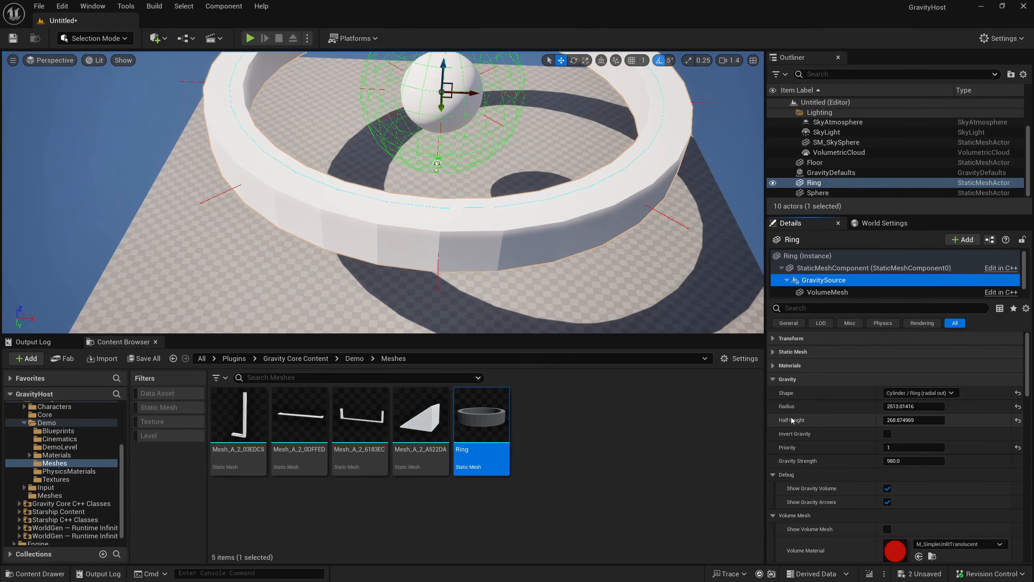
left_click_drag(921, 407, 957, 407)
Step: Enable Invert Gravity on the ring's Gravity Source
right_click_drag(399, 208, 331, 163)
key("w")
key("s")
right_click_drag(448, 227, 488, 246)
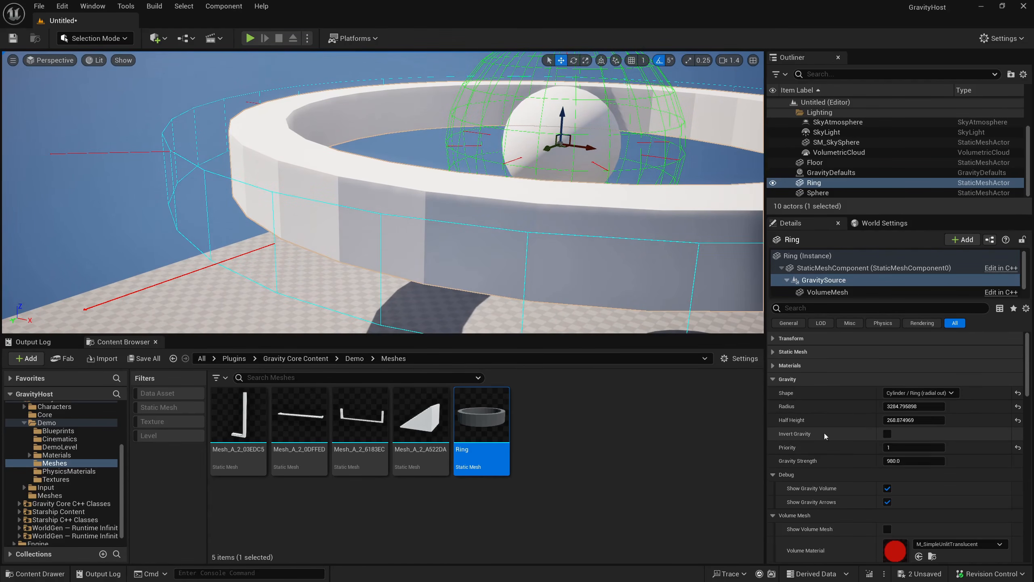
left_click(887, 434)
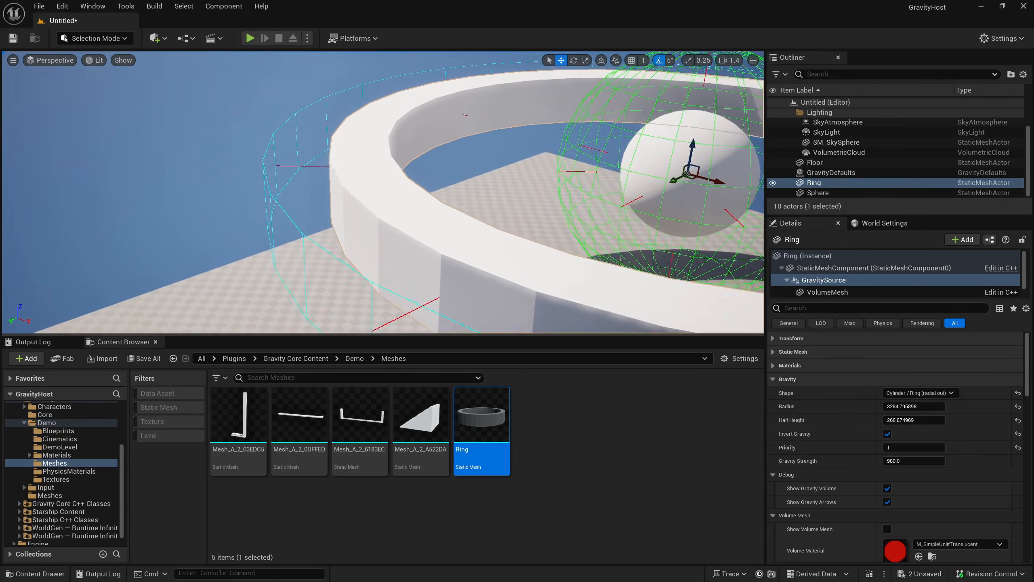
Step: Play-test the inverted ring gravity full screen by walking the character on the ring's outer wall, and end the session
key("w")
right_click_drag(448, 196, 409, 207)
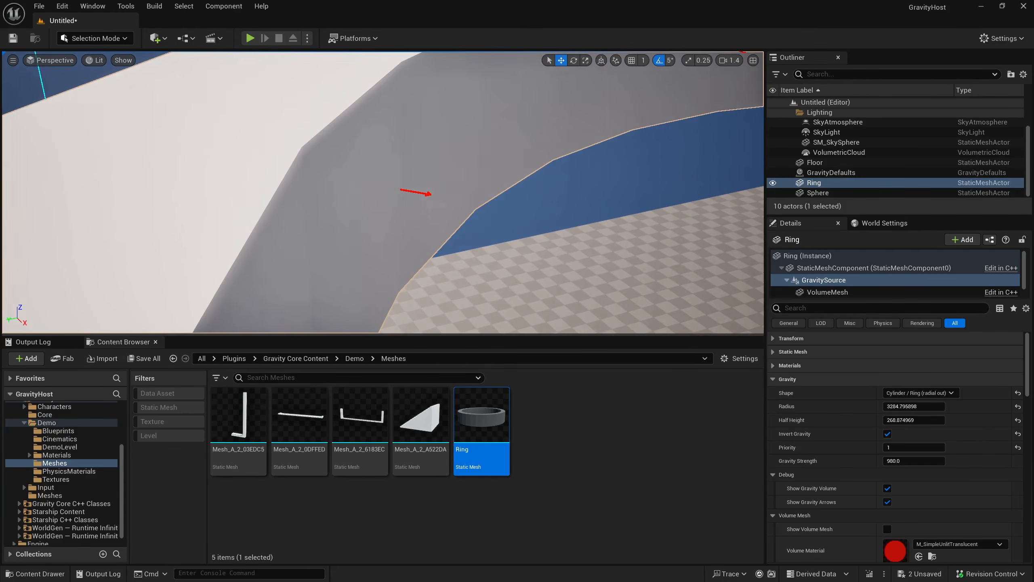
key("s")
key("F11")
key("alt+p")
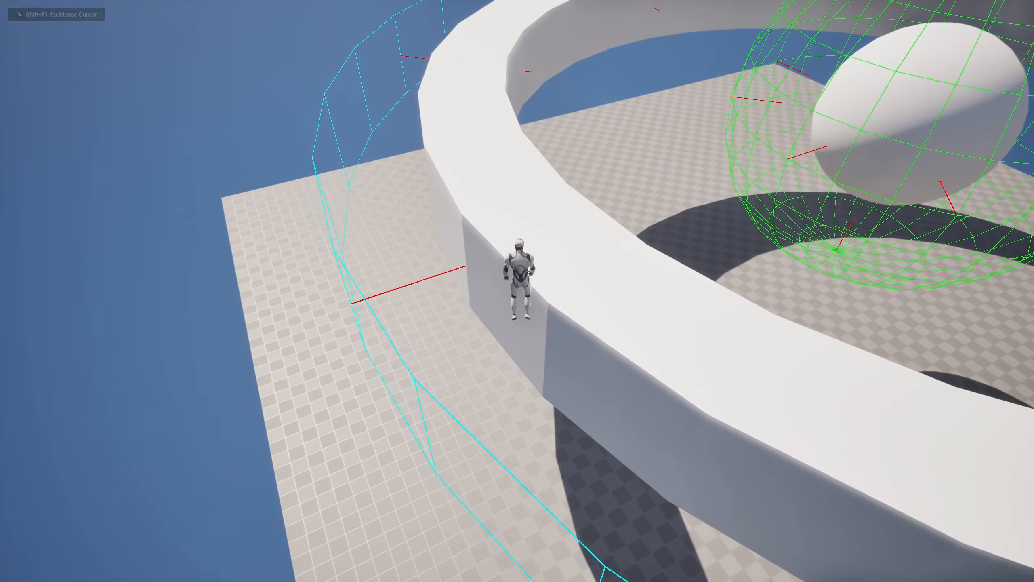
key("w")
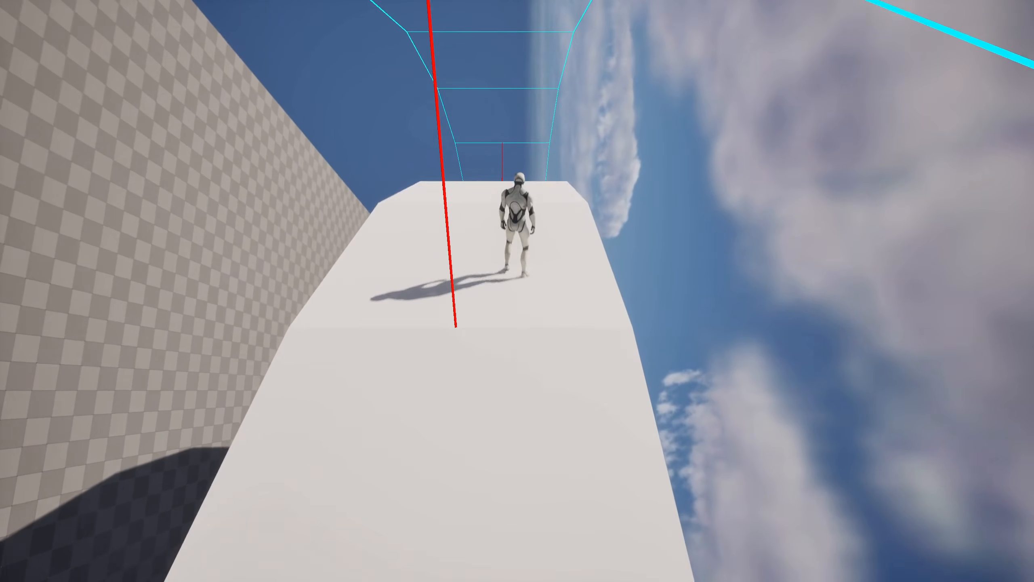
key("Escape")
key("F11")
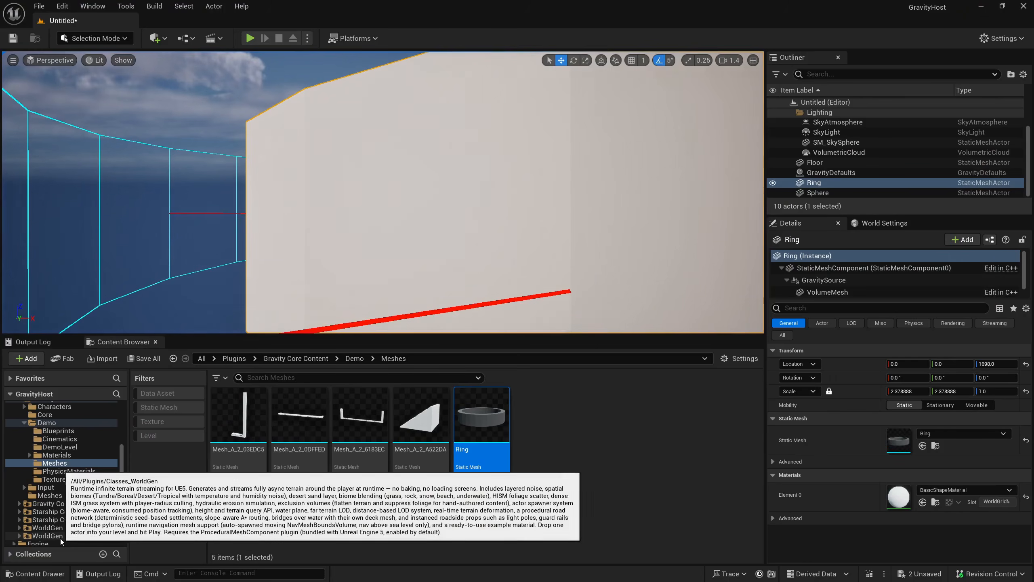
Step: Open the game mode's default pawn blueprint, BP_PlanetPersonJetpack, and inspect its viewport and Character Movement component settings
key("f")
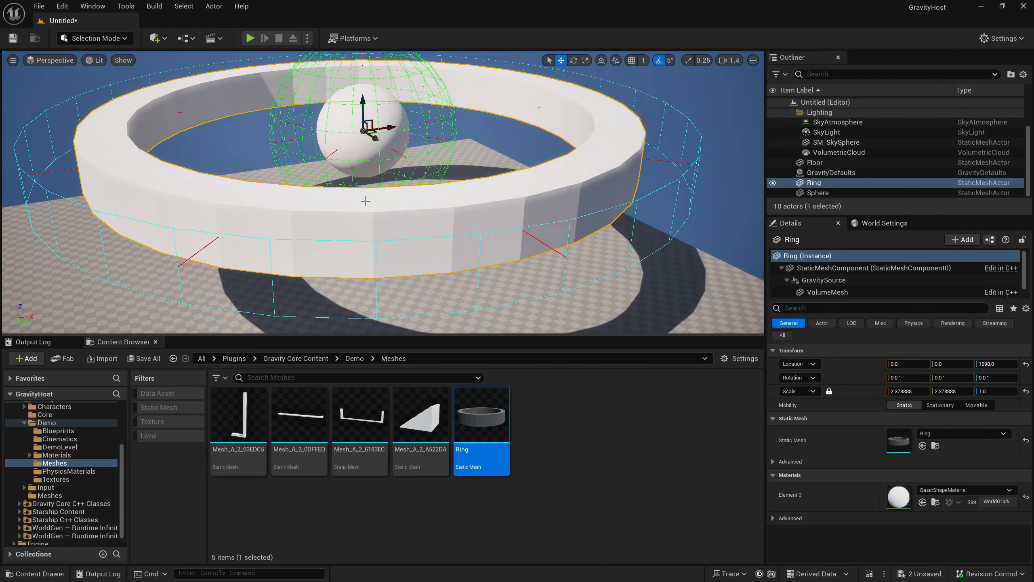
left_click(884, 223)
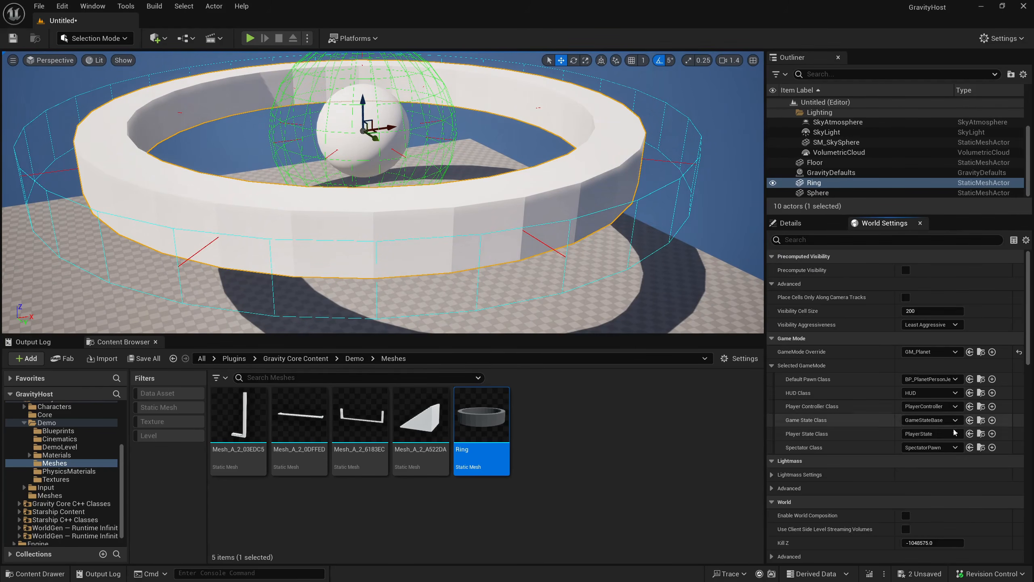
left_click(980, 379)
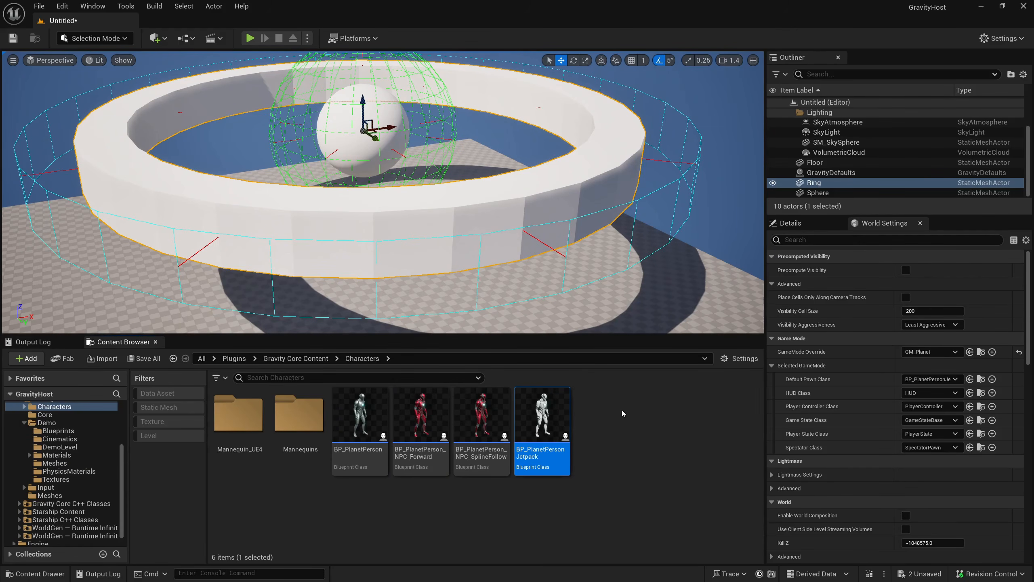
double_click(540, 416)
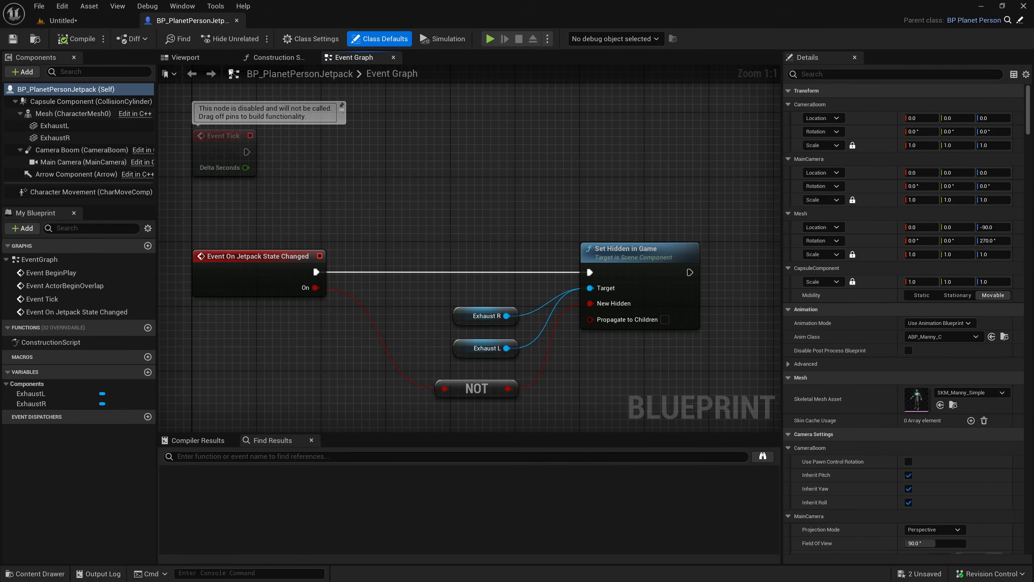
left_click(185, 57)
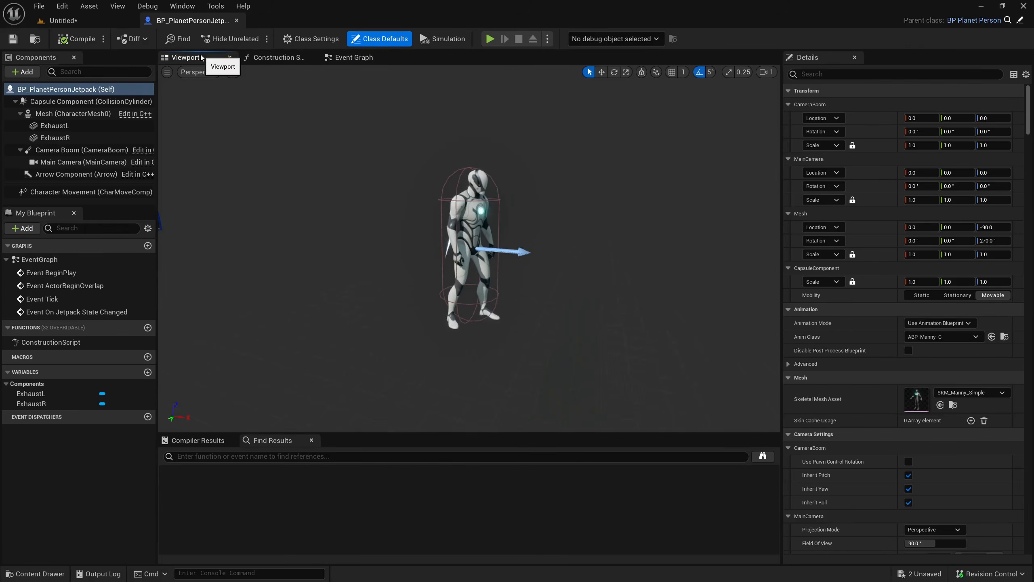
left_click(81, 191)
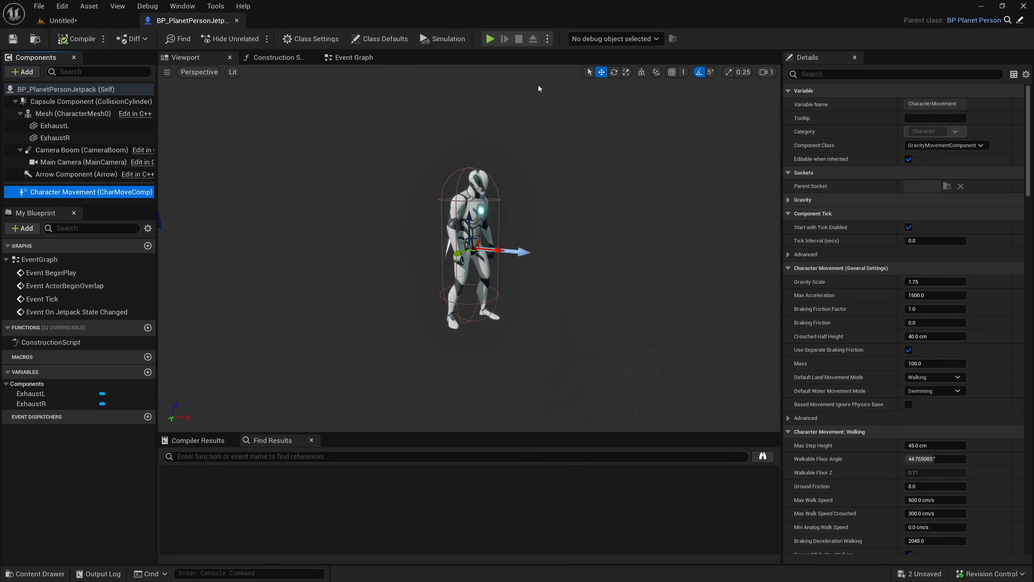
Step: Return to the level and view the ring and sphere with their gravity volumes full screen
left_click(63, 21)
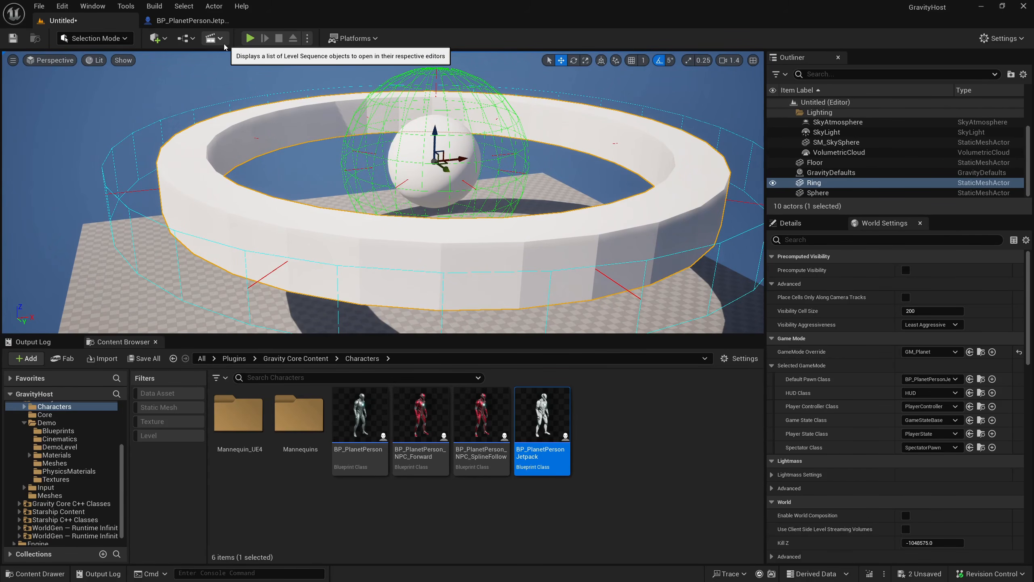
right_click_drag(367, 134, 448, 133)
key("F11")
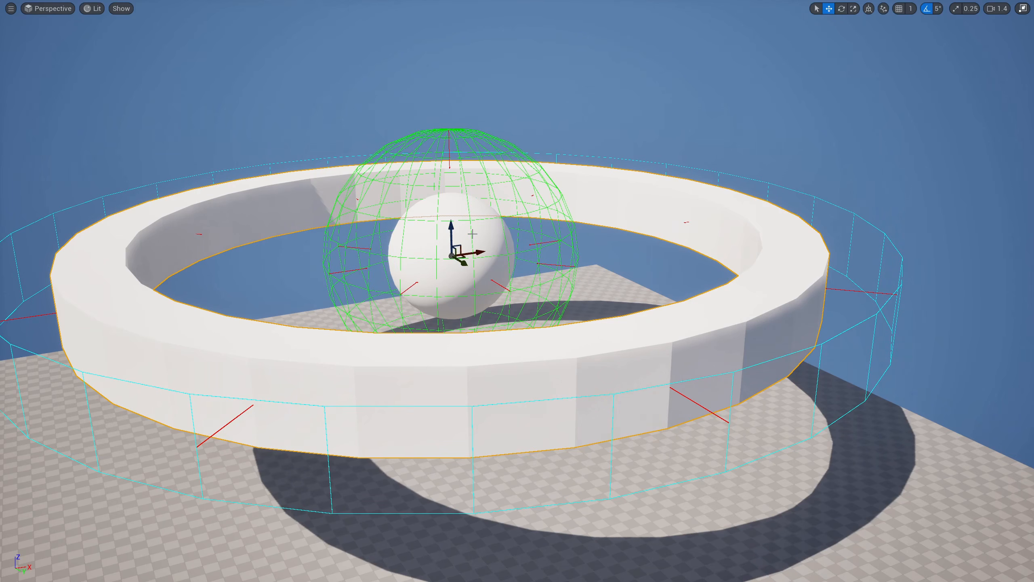
key("F11")
left_click(191, 20)
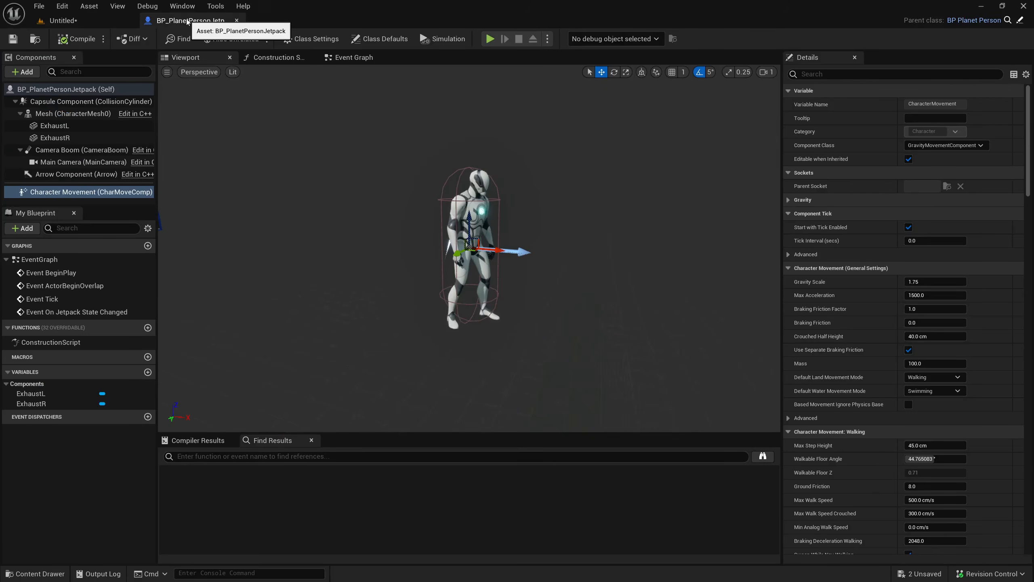
left_click(63, 21)
mouse_move(538, 429)
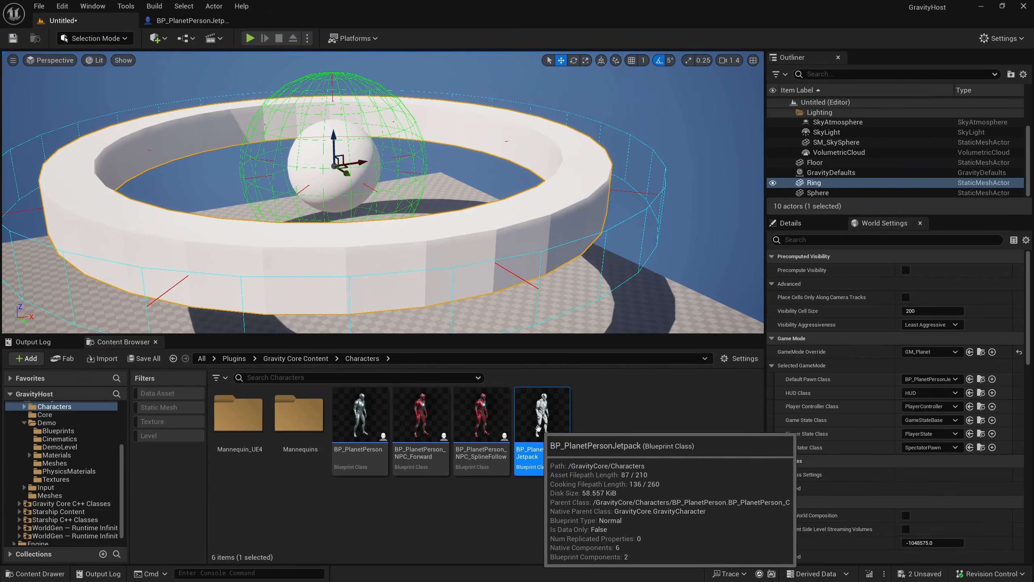
left_click(191, 21)
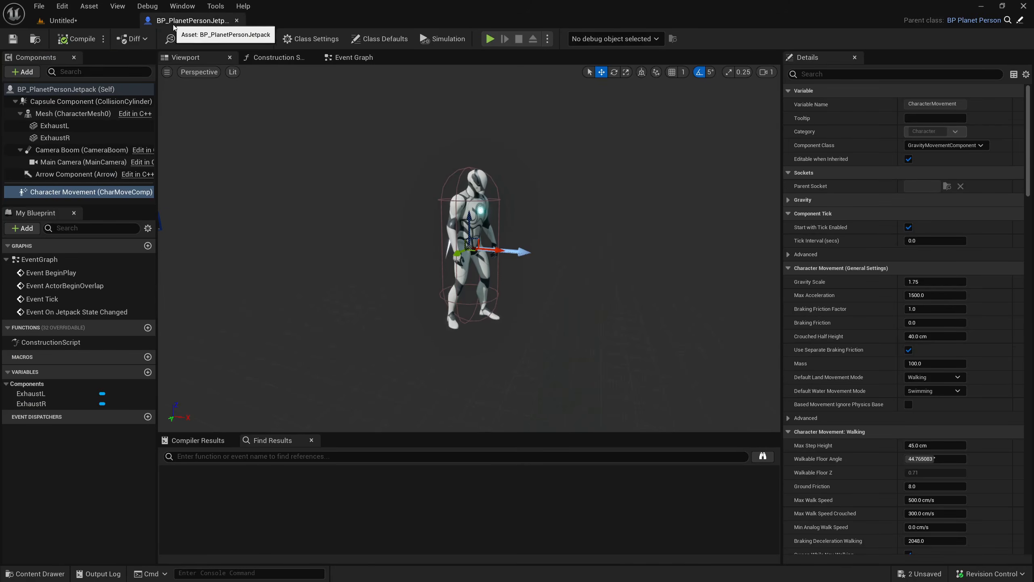
left_click(89, 5)
left_click(63, 20)
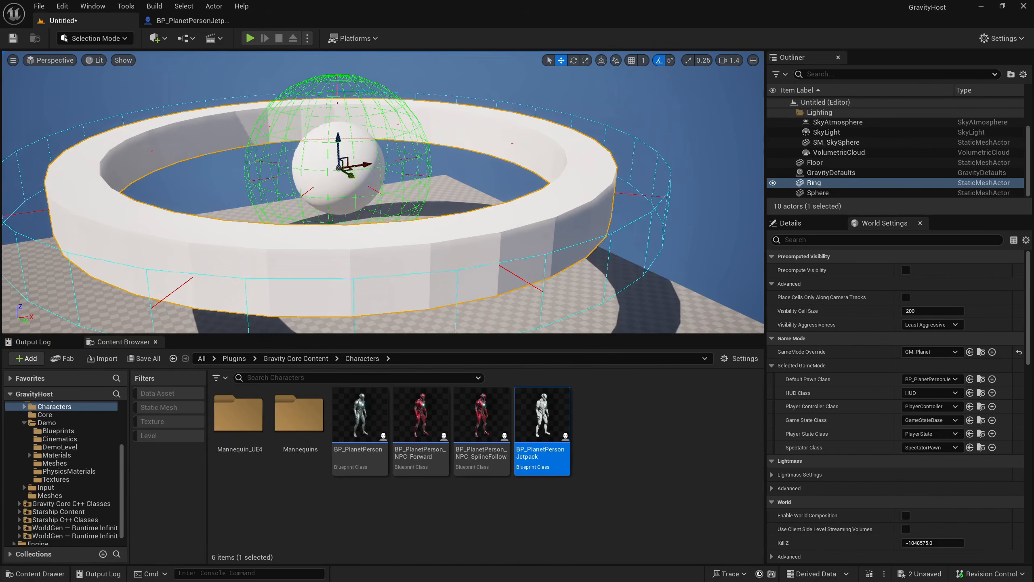
Step: Select the GravityDefaults actor and the central sphere in the level, and bring up the selection's details
key("f")
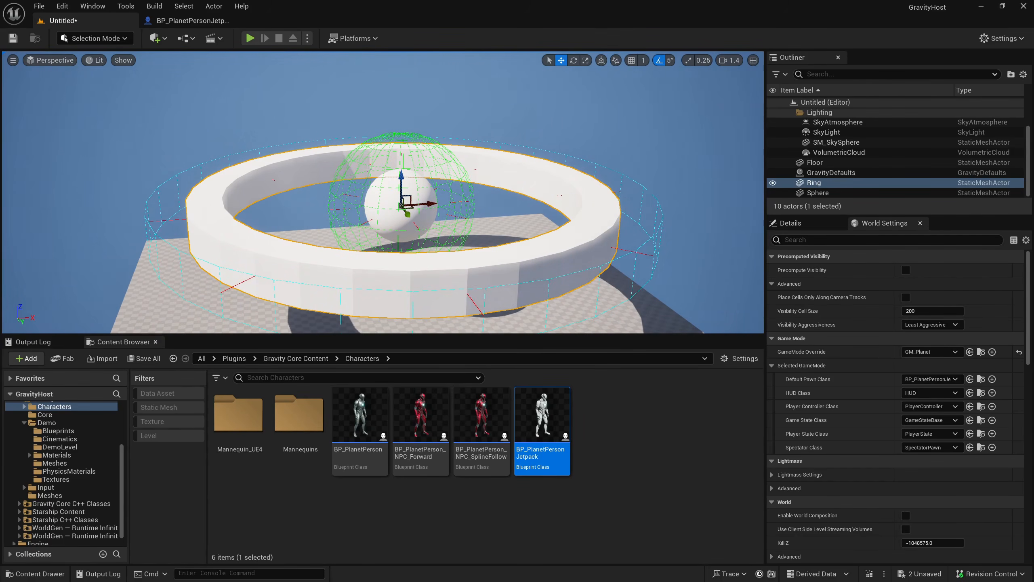
right_click_drag(366, 191, 365, 191)
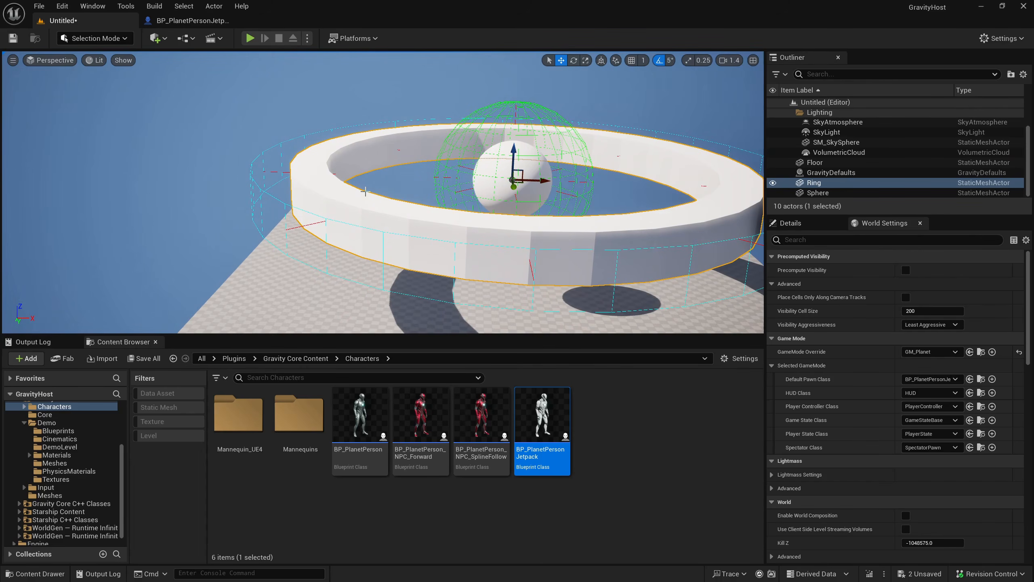
right_click_drag(365, 191, 367, 187)
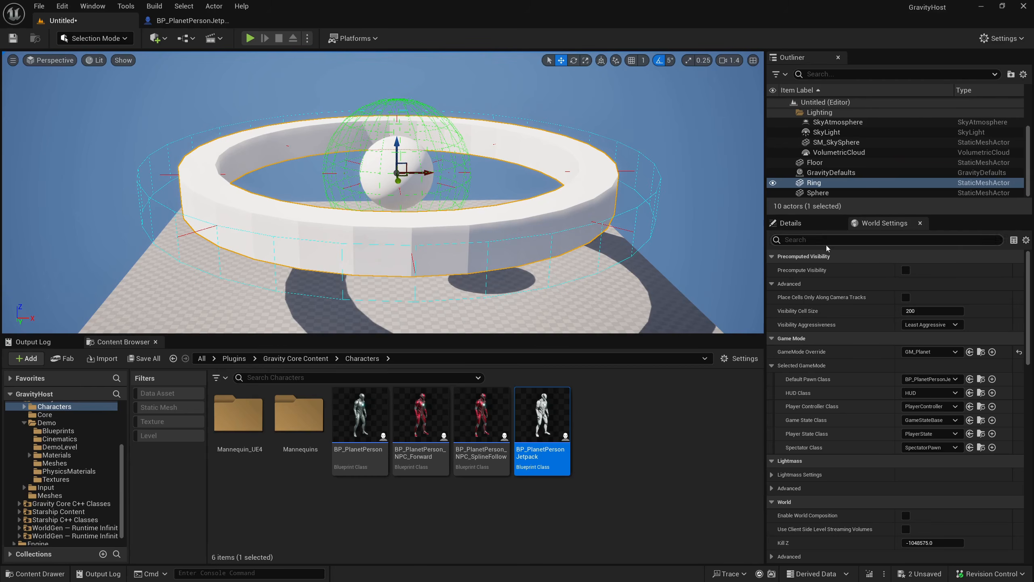
left_click(830, 172)
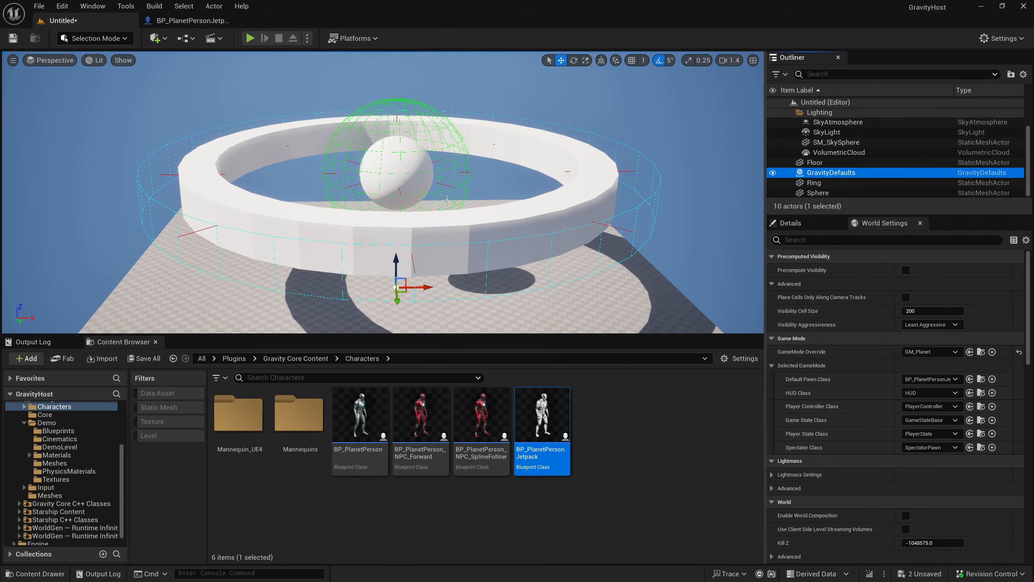
left_click(410, 171)
left_click(791, 223)
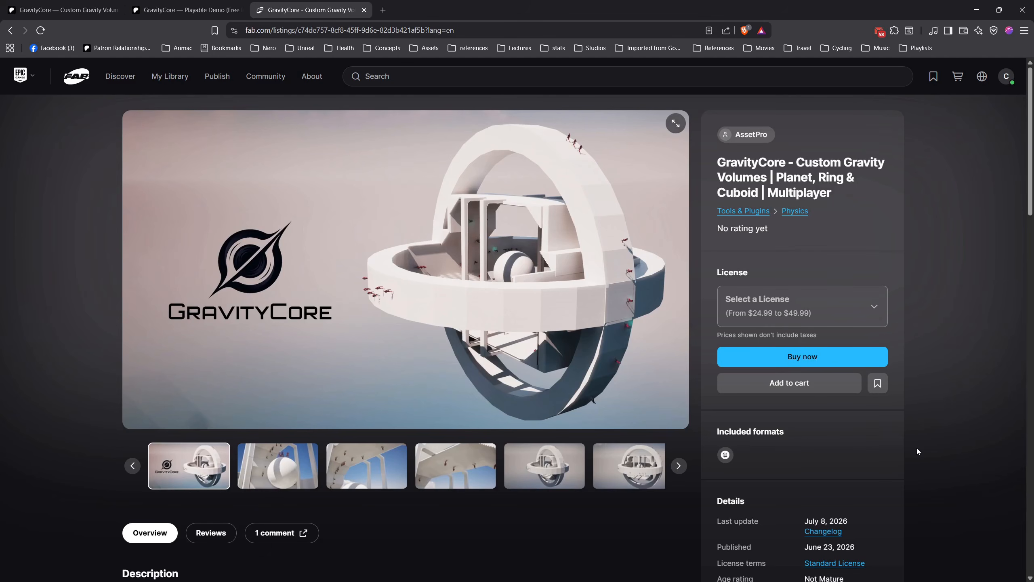
Step: Switch to the web browser and review the GravityCore listing on Fab, including its description, technical details and tags
scroll(518, 279, "down", 4)
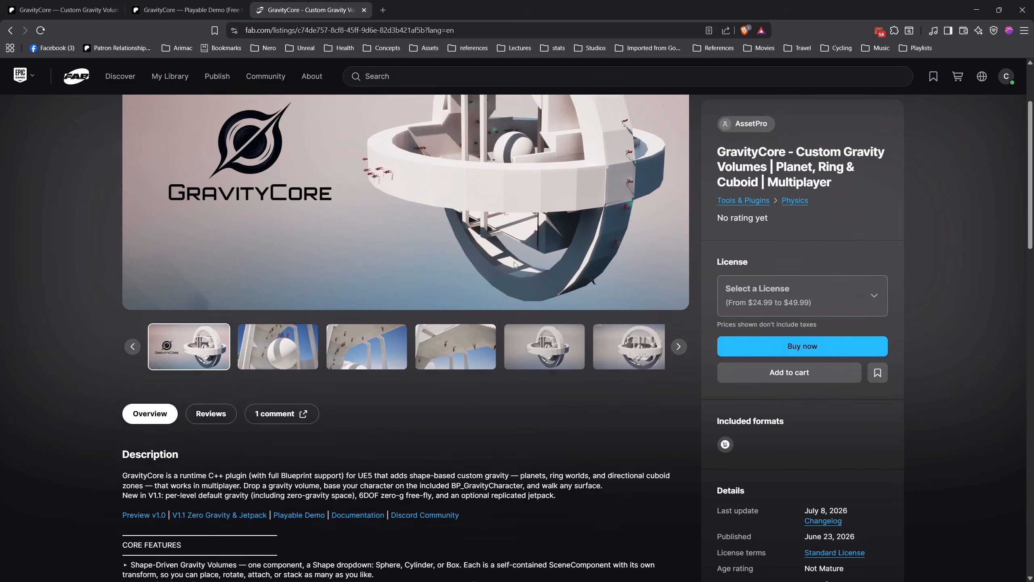
scroll(518, 278, "down", 13)
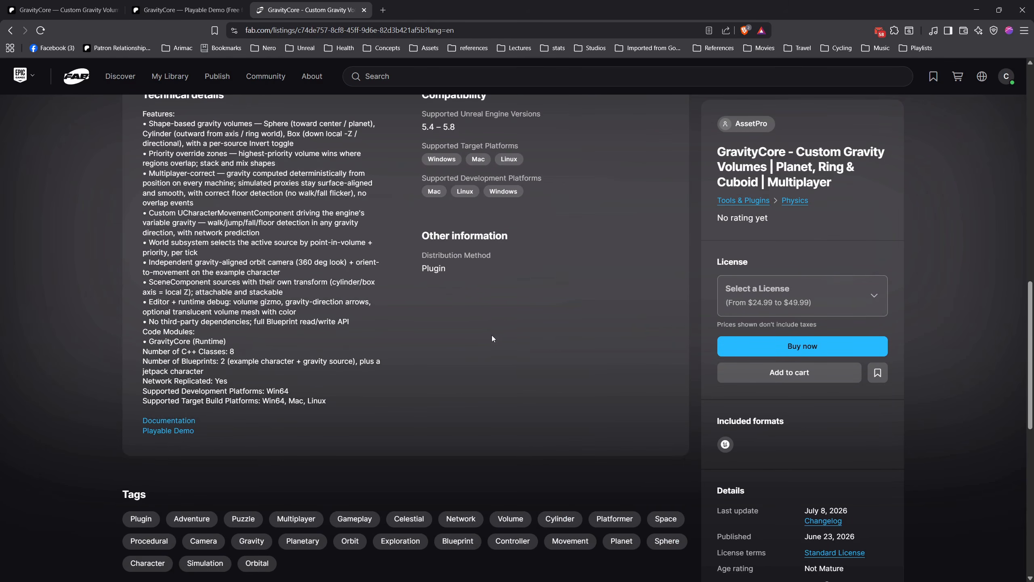
scroll(508, 349, "up", 12)
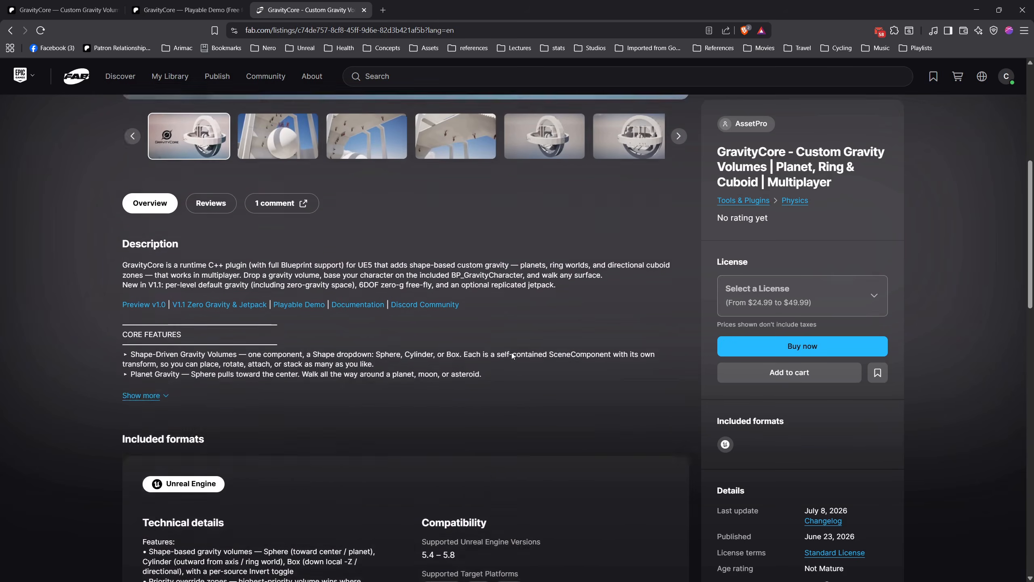
scroll(512, 353, "up", 6)
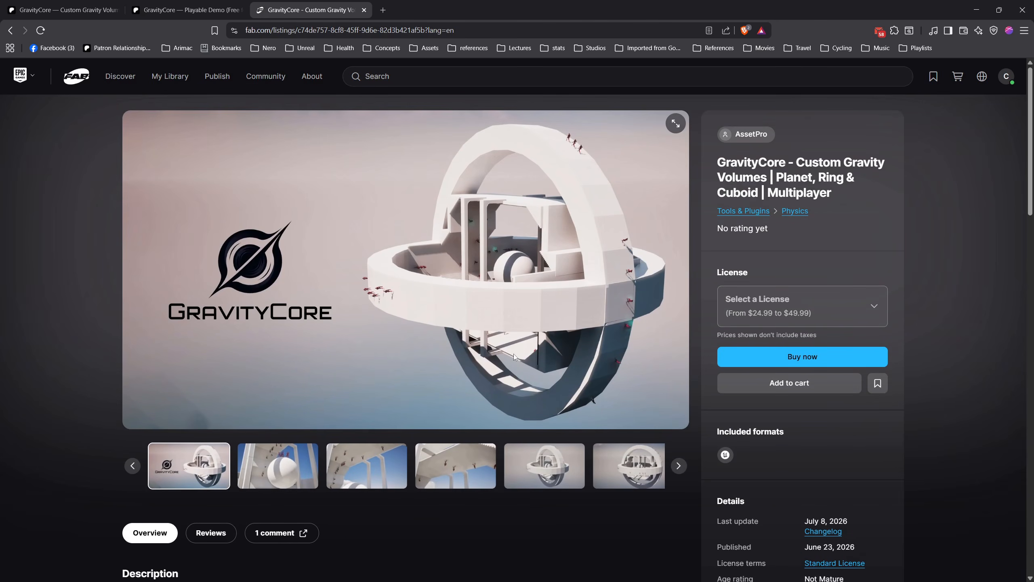